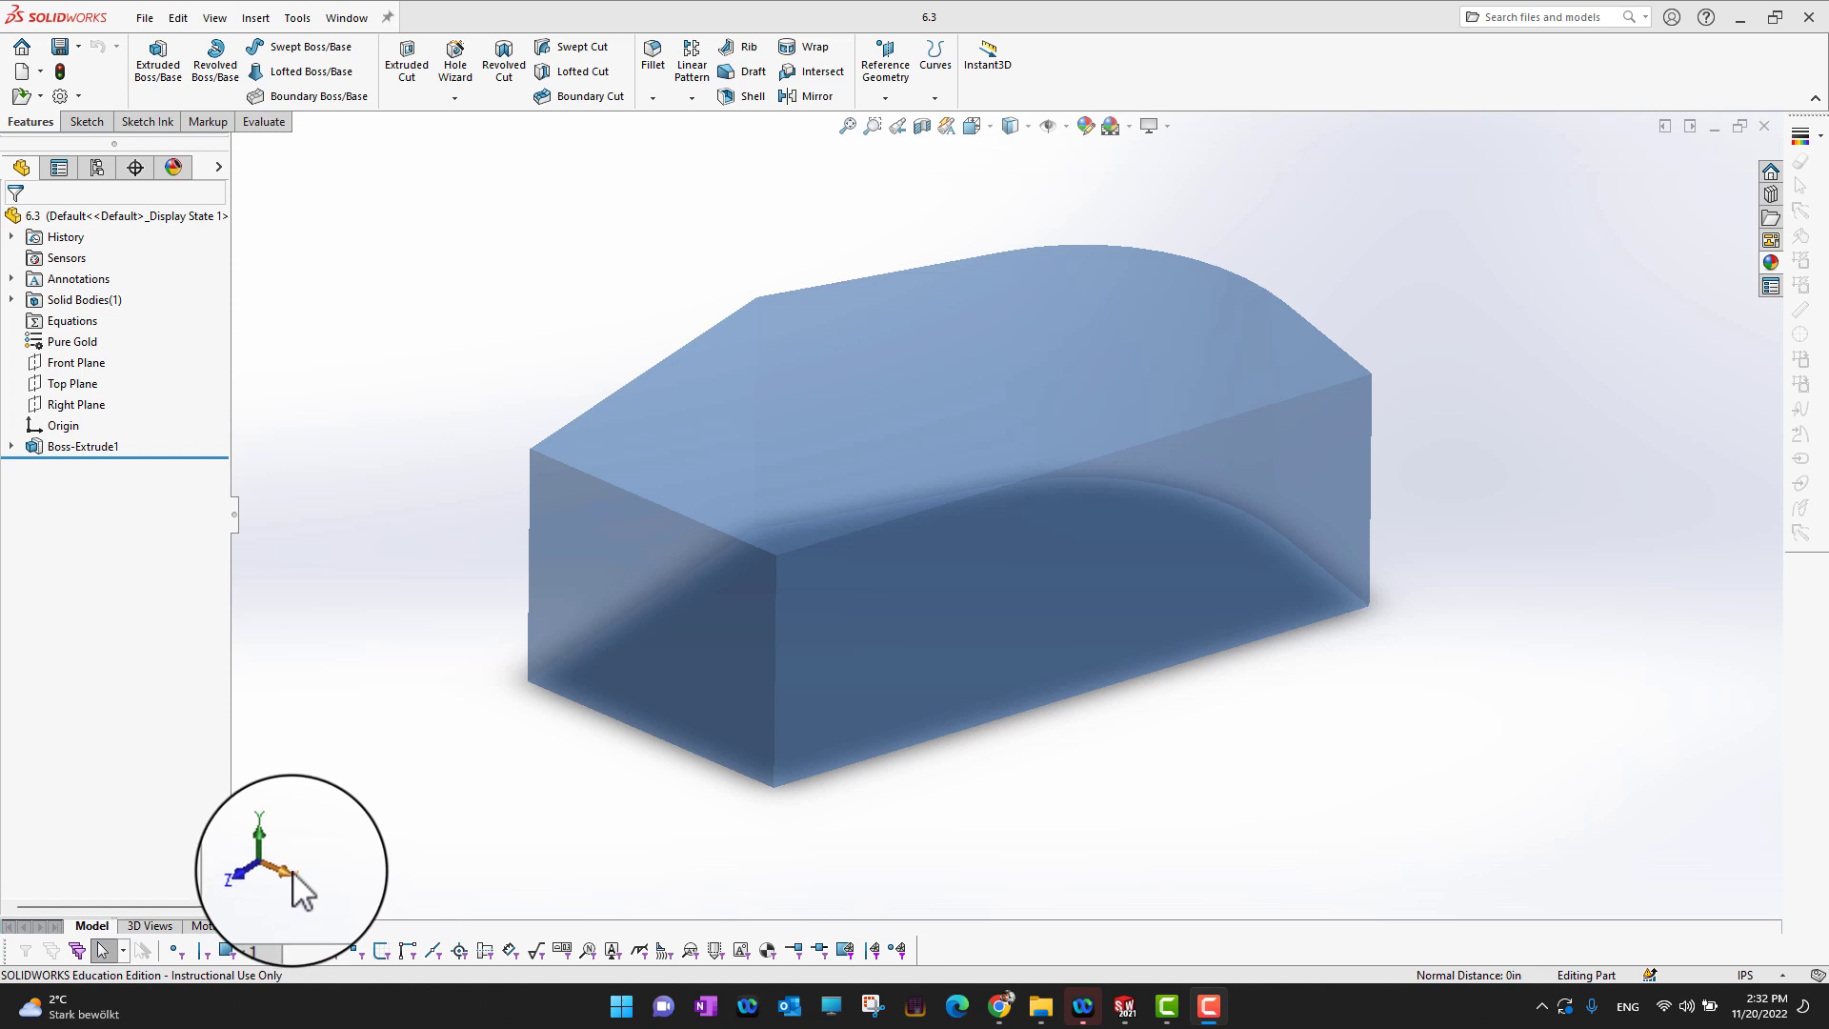
Step: Select Origin in the FeatureManager tree to show where it sits on the extruded part
left_click(63, 425)
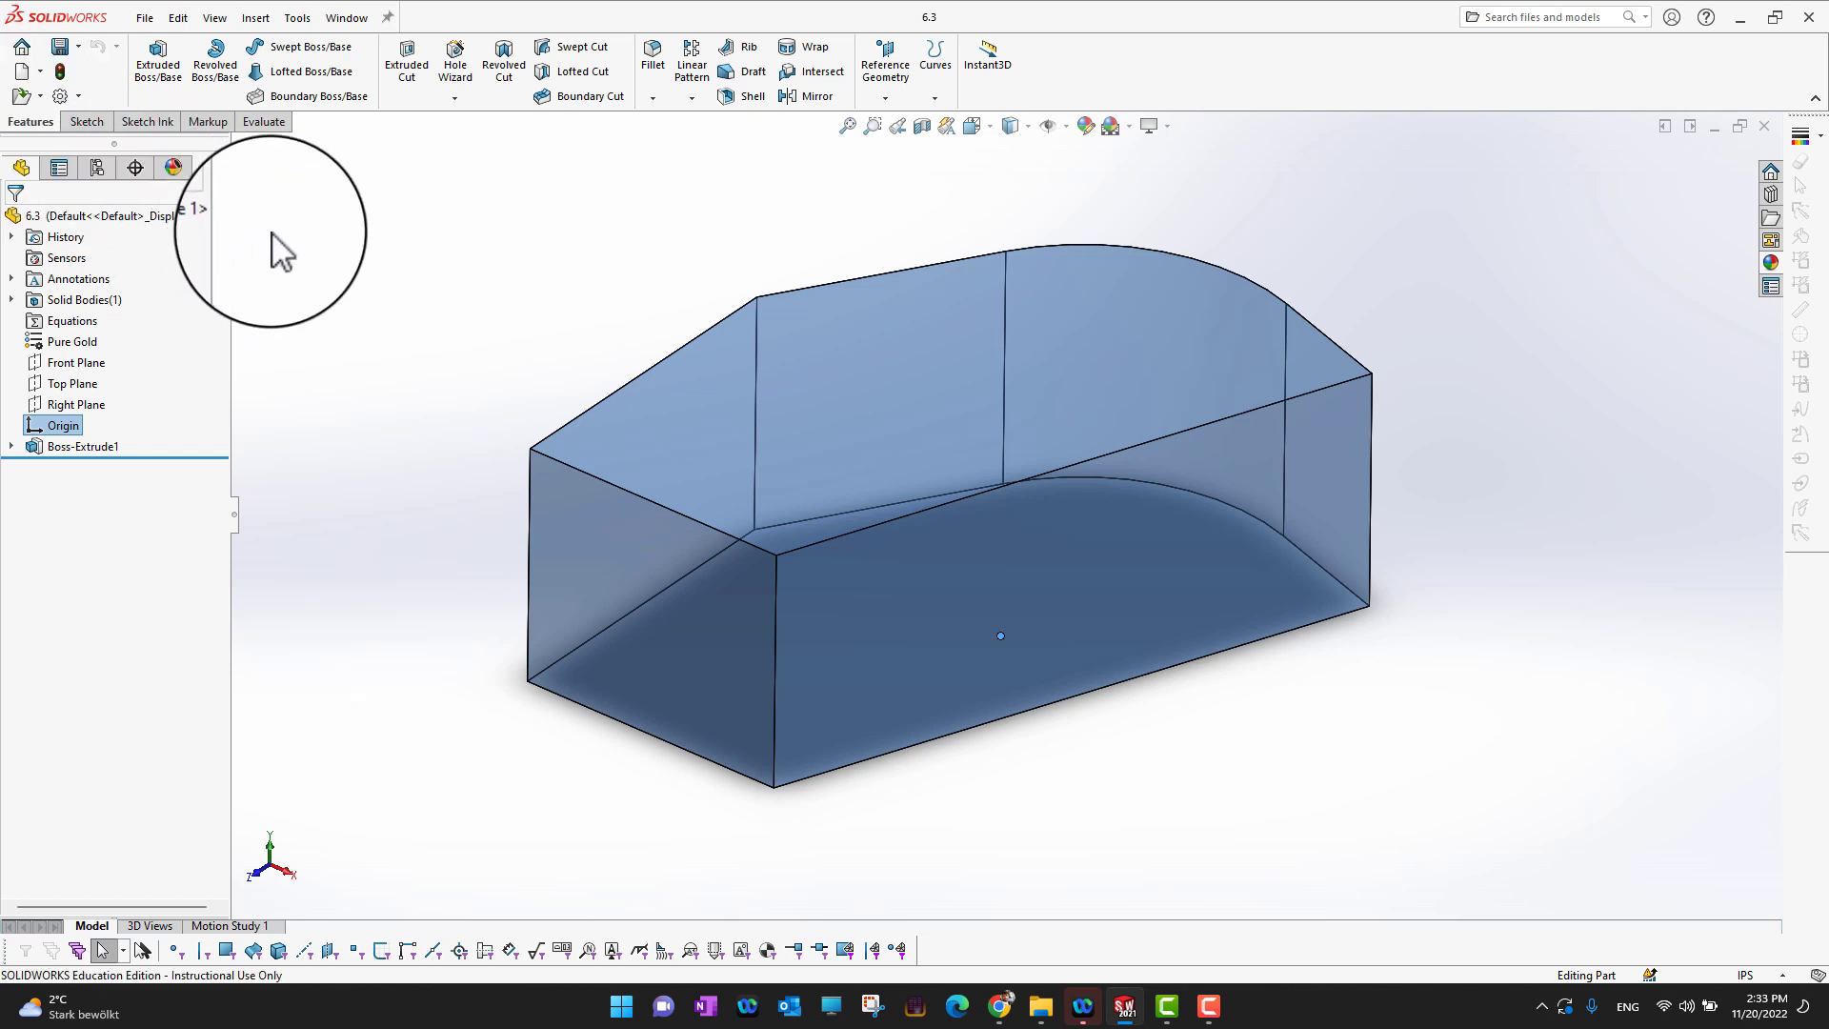
Step: Open Mass Properties and check that only the default coordinate system is offered for reporting
left_click(262, 122)
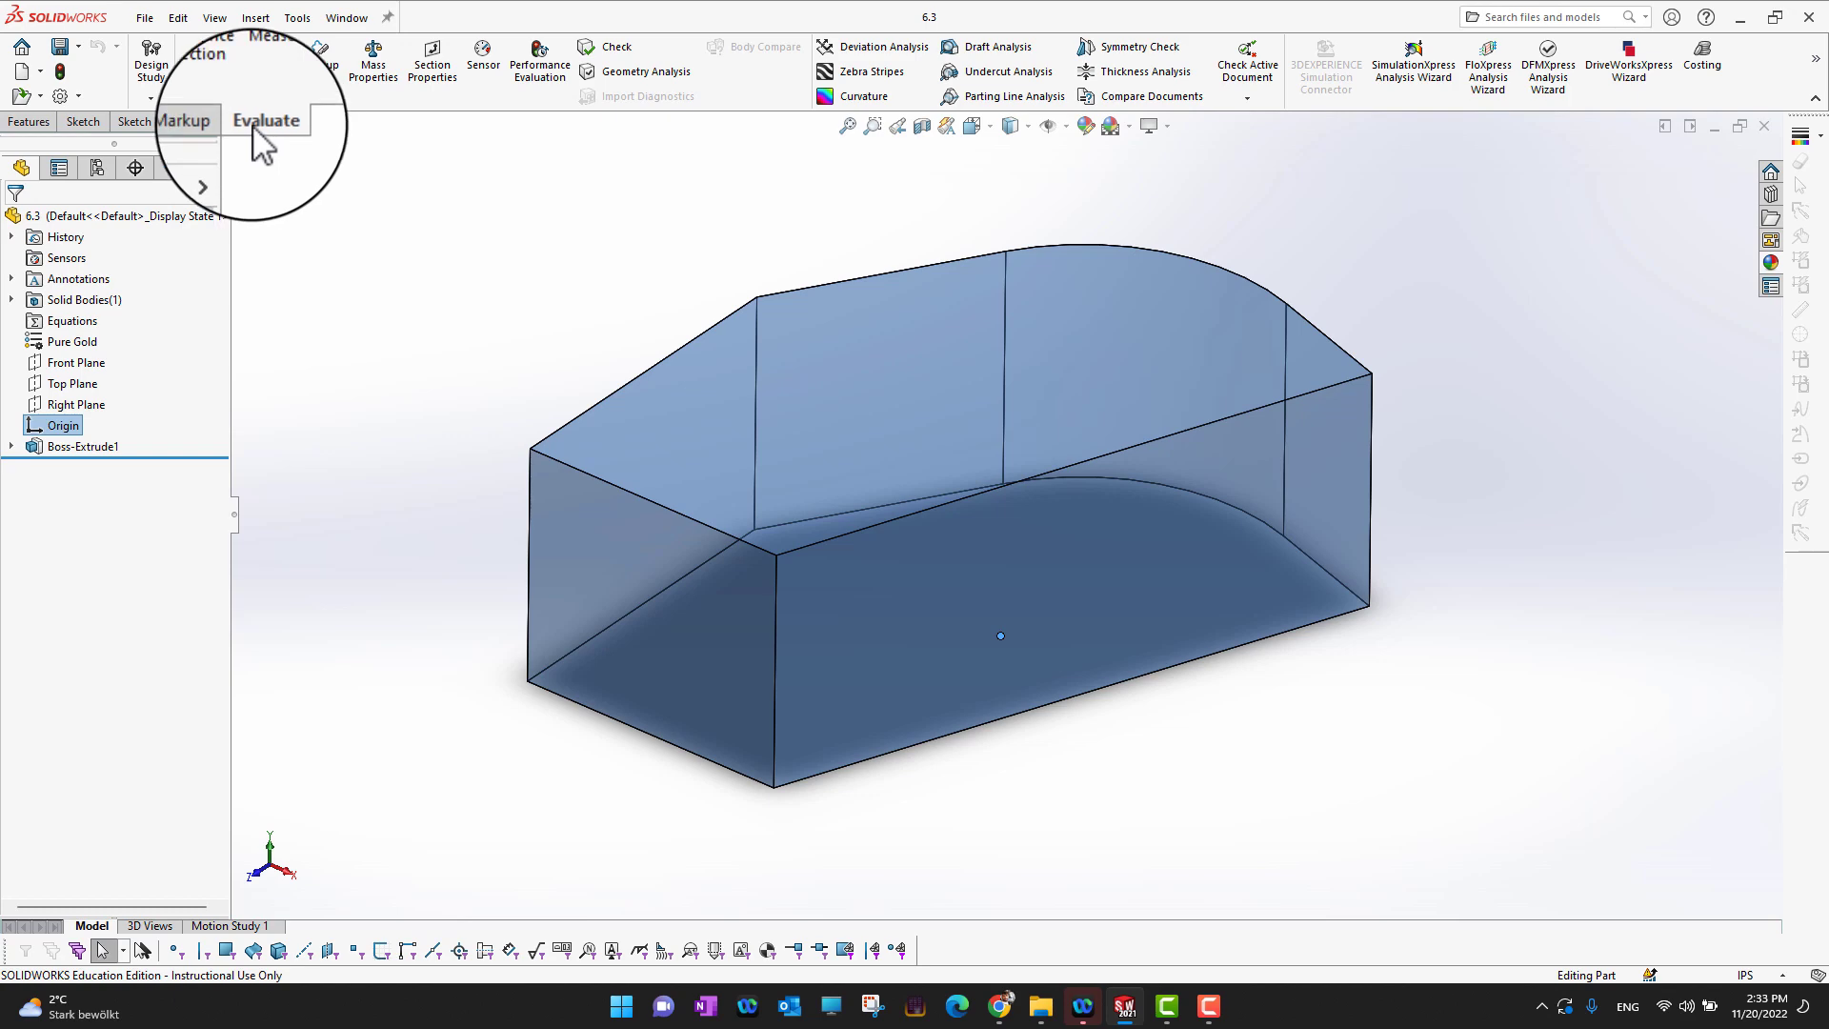
left_click(373, 59)
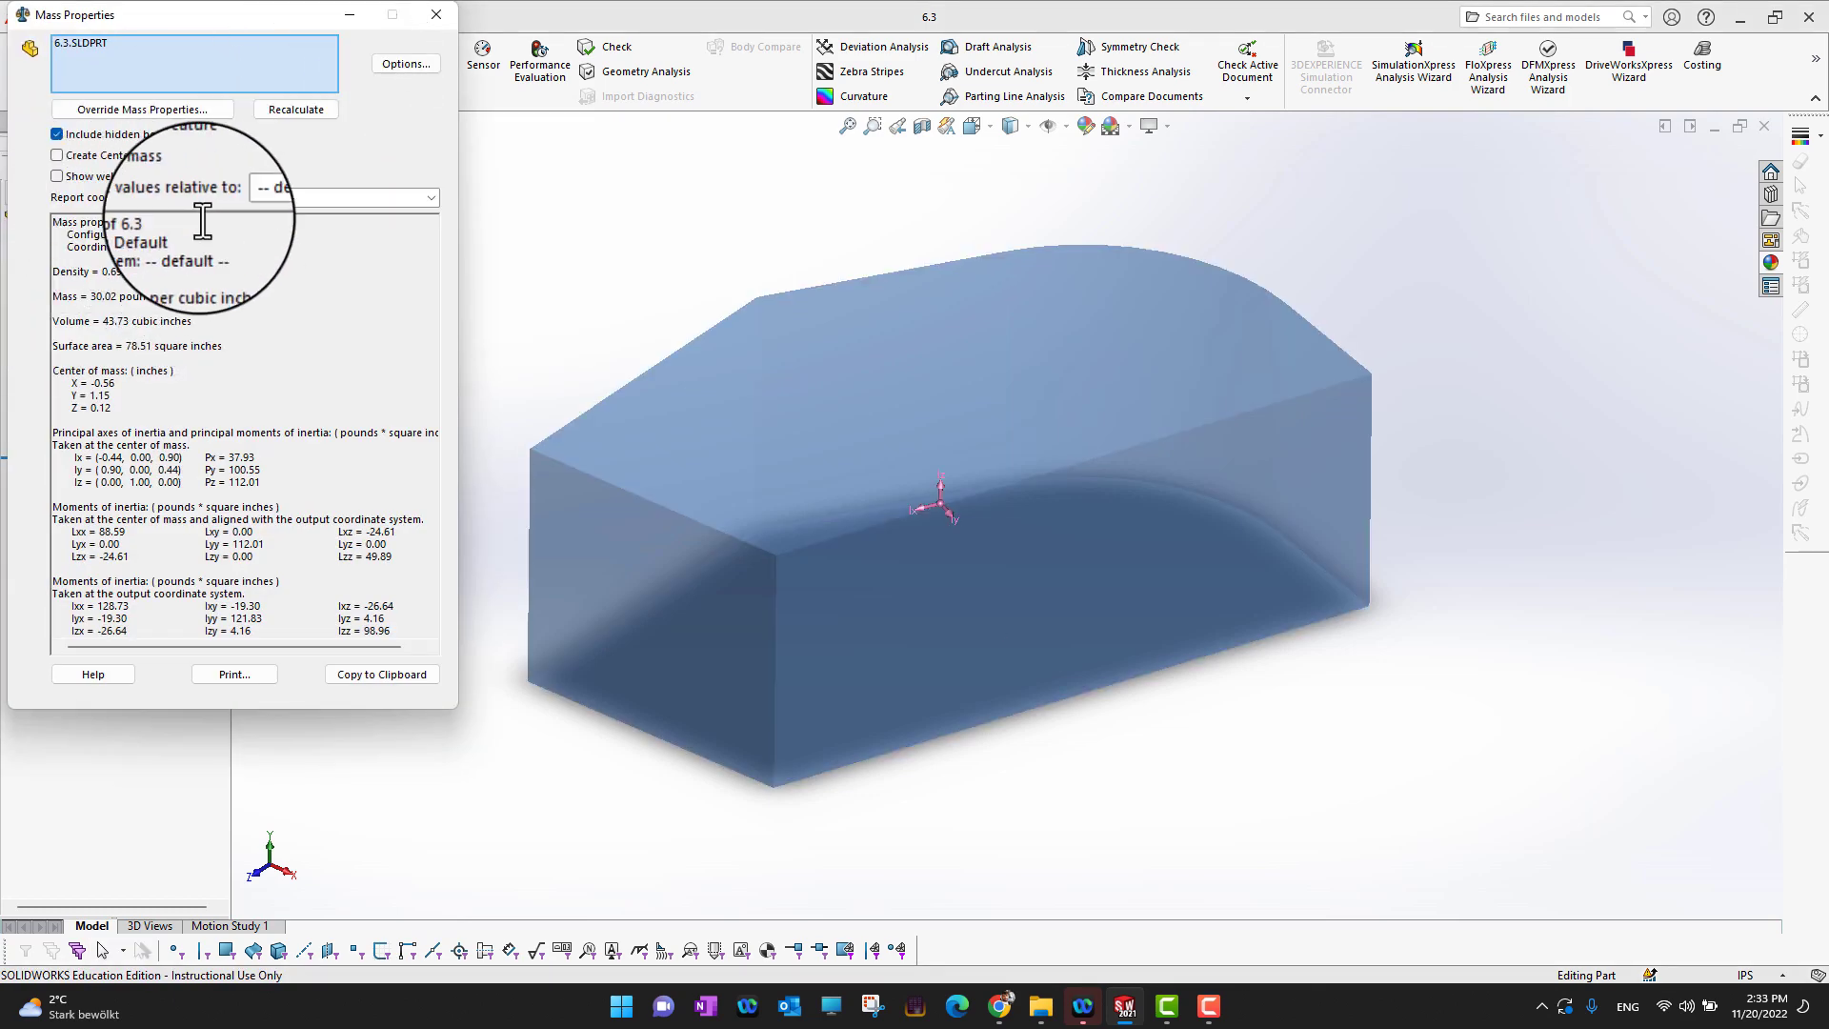
left_click(376, 200)
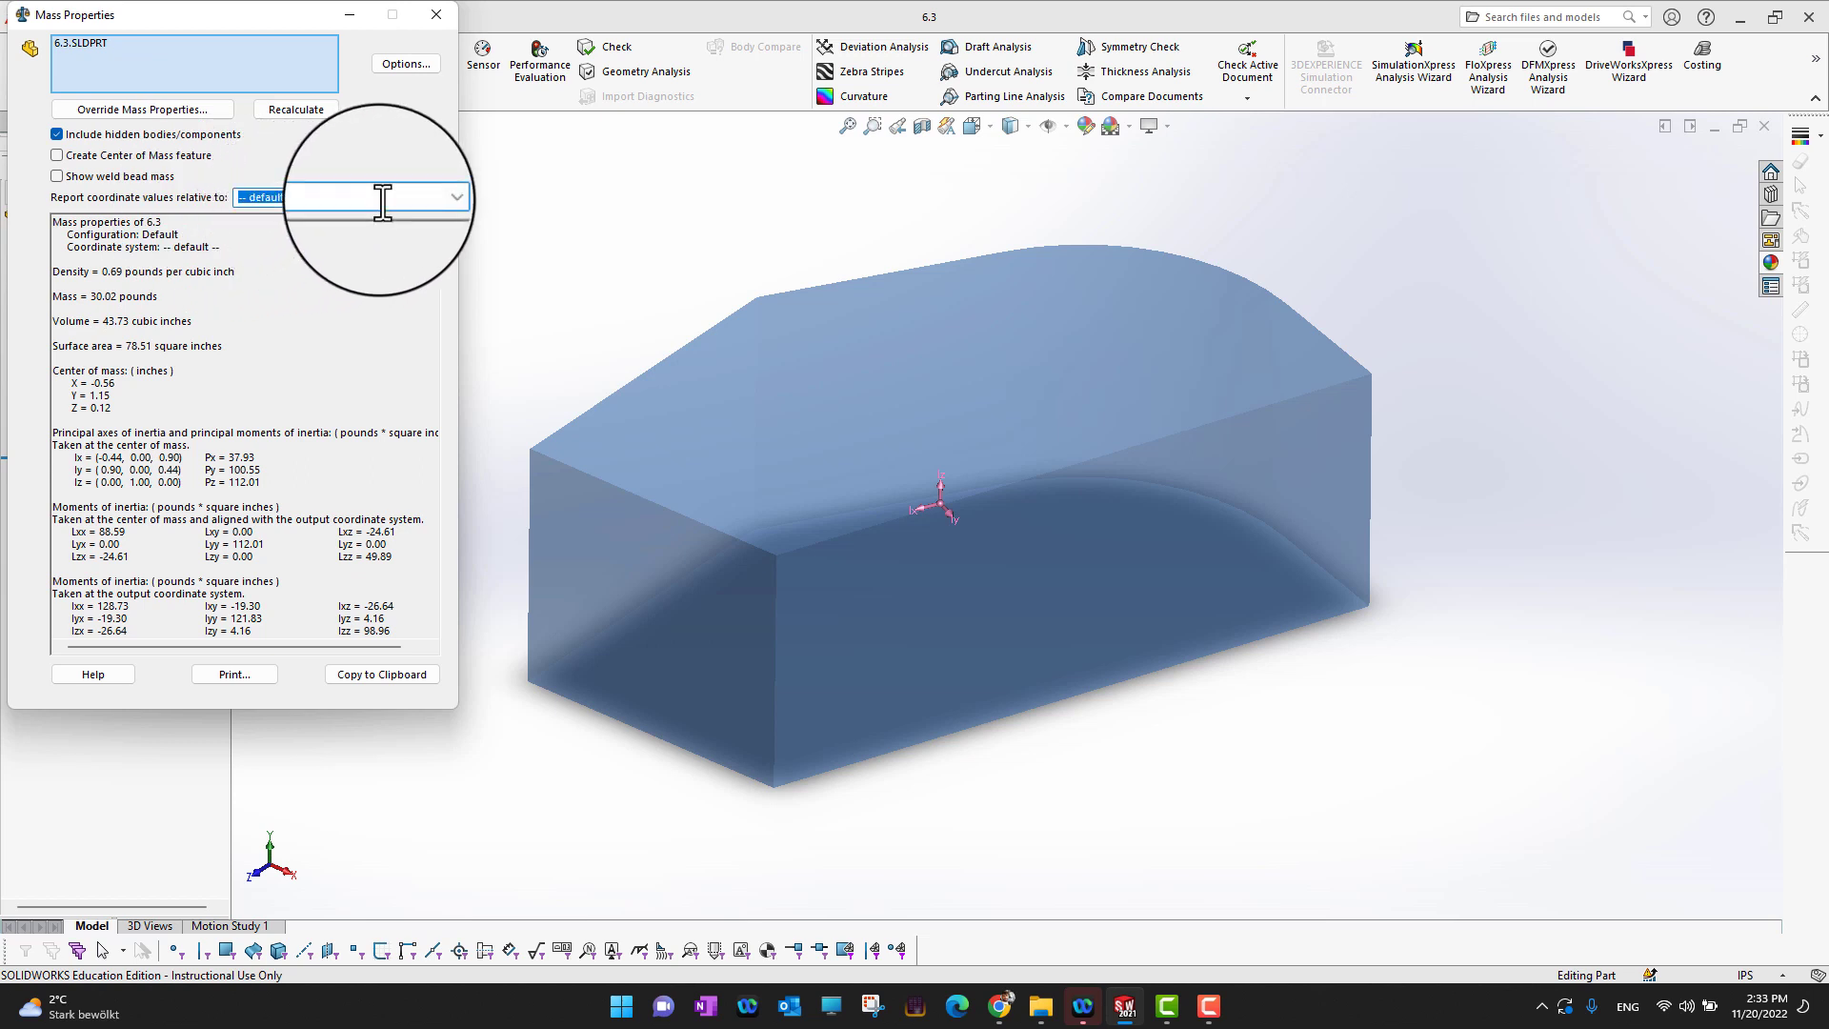
left_click(429, 198)
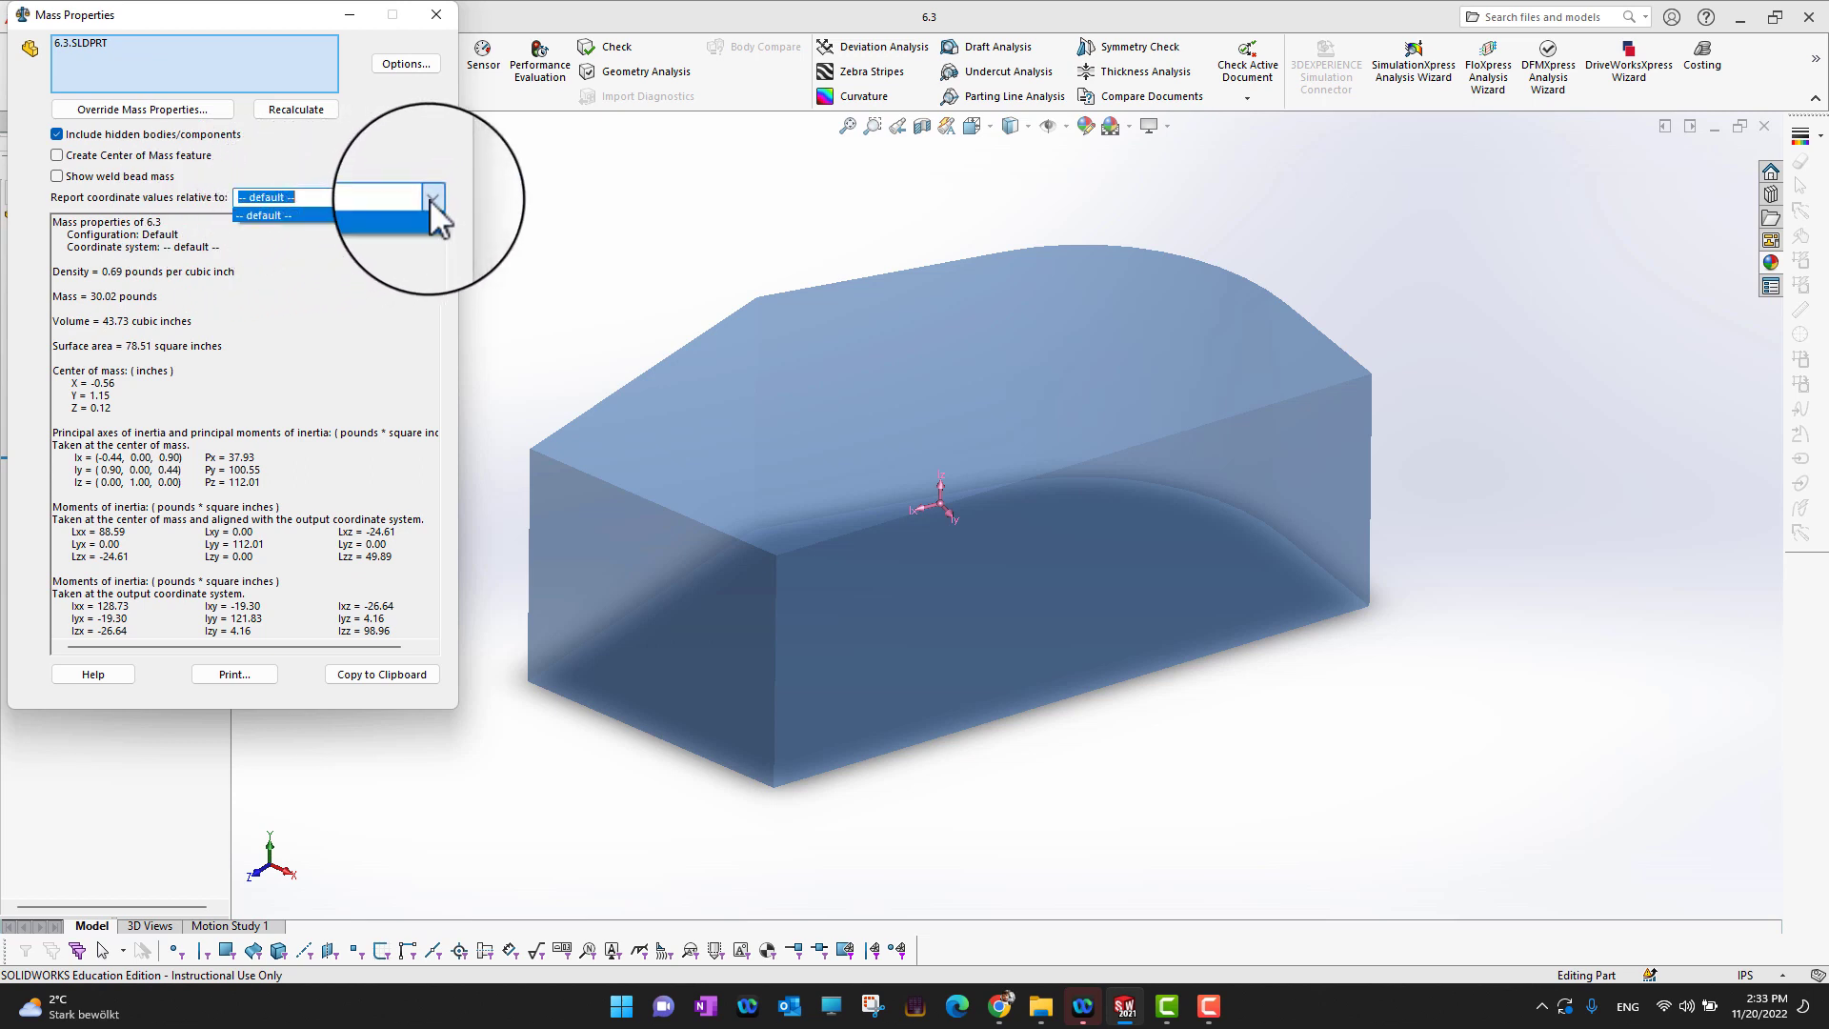
left_click(370, 250)
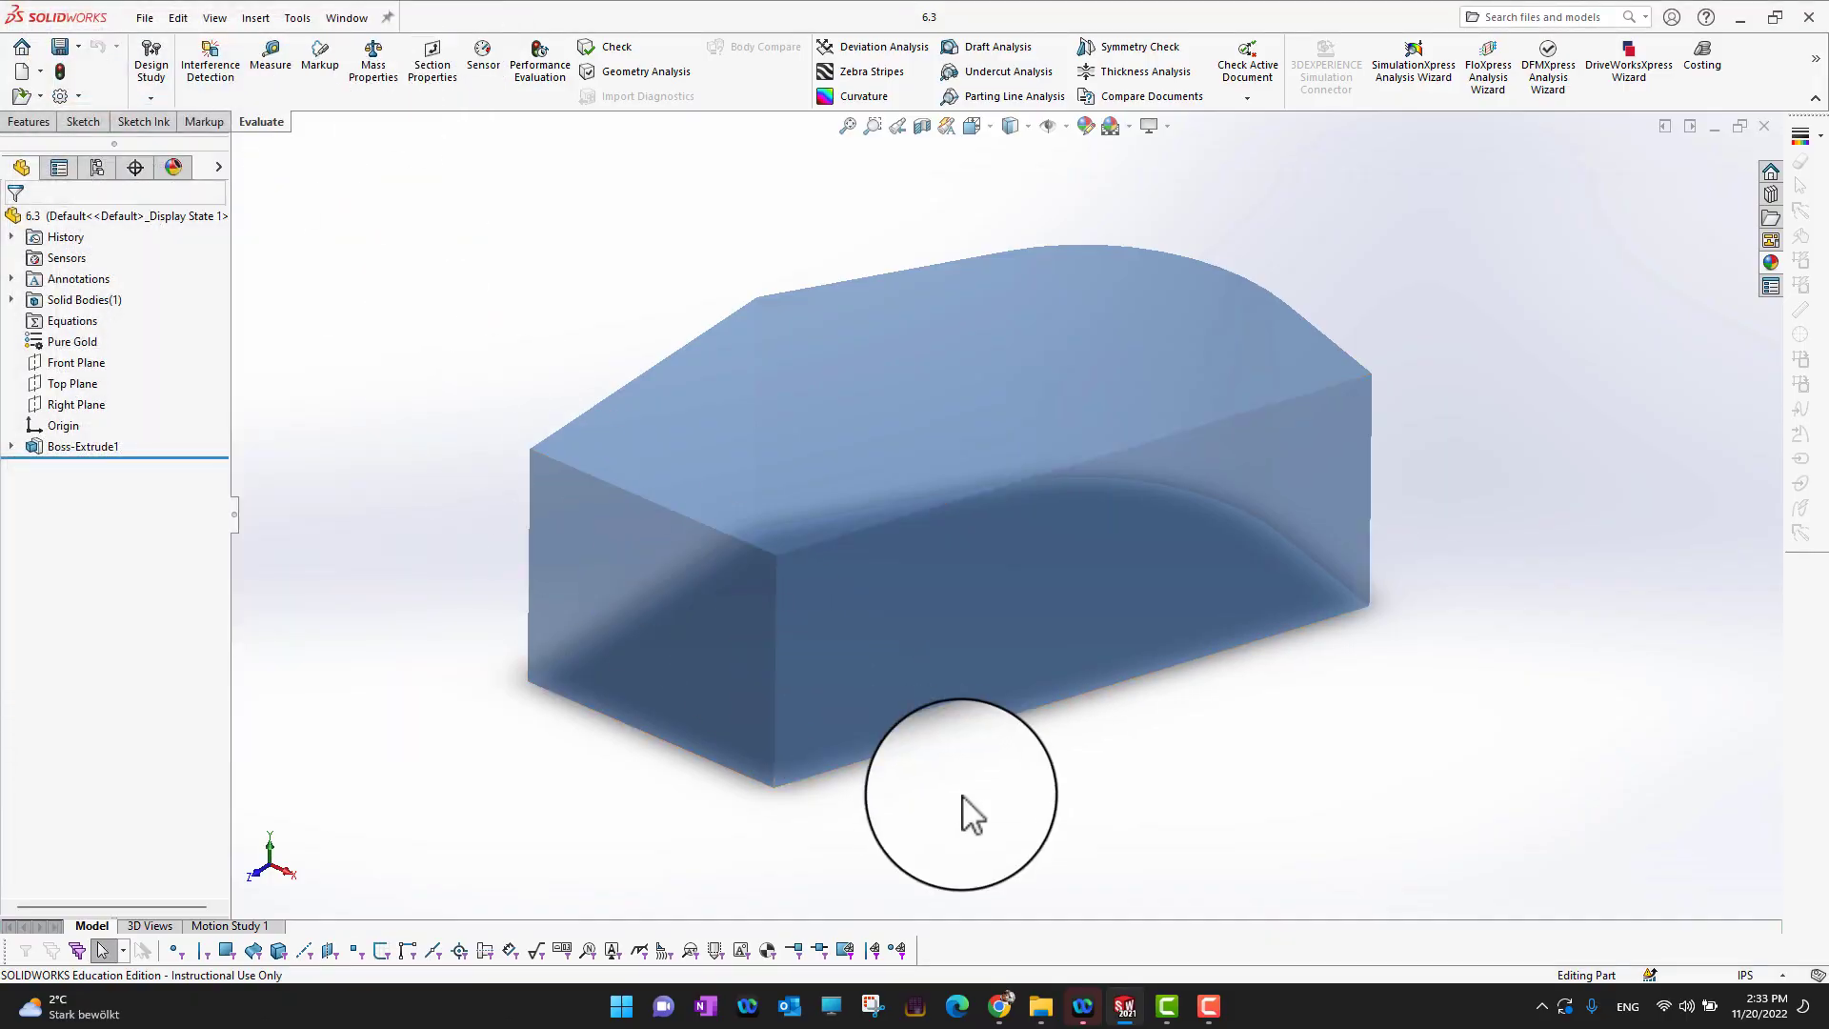
Step: Create Coordinate System1 at the top corner vertex with X along the long top edge
left_click(33, 122)
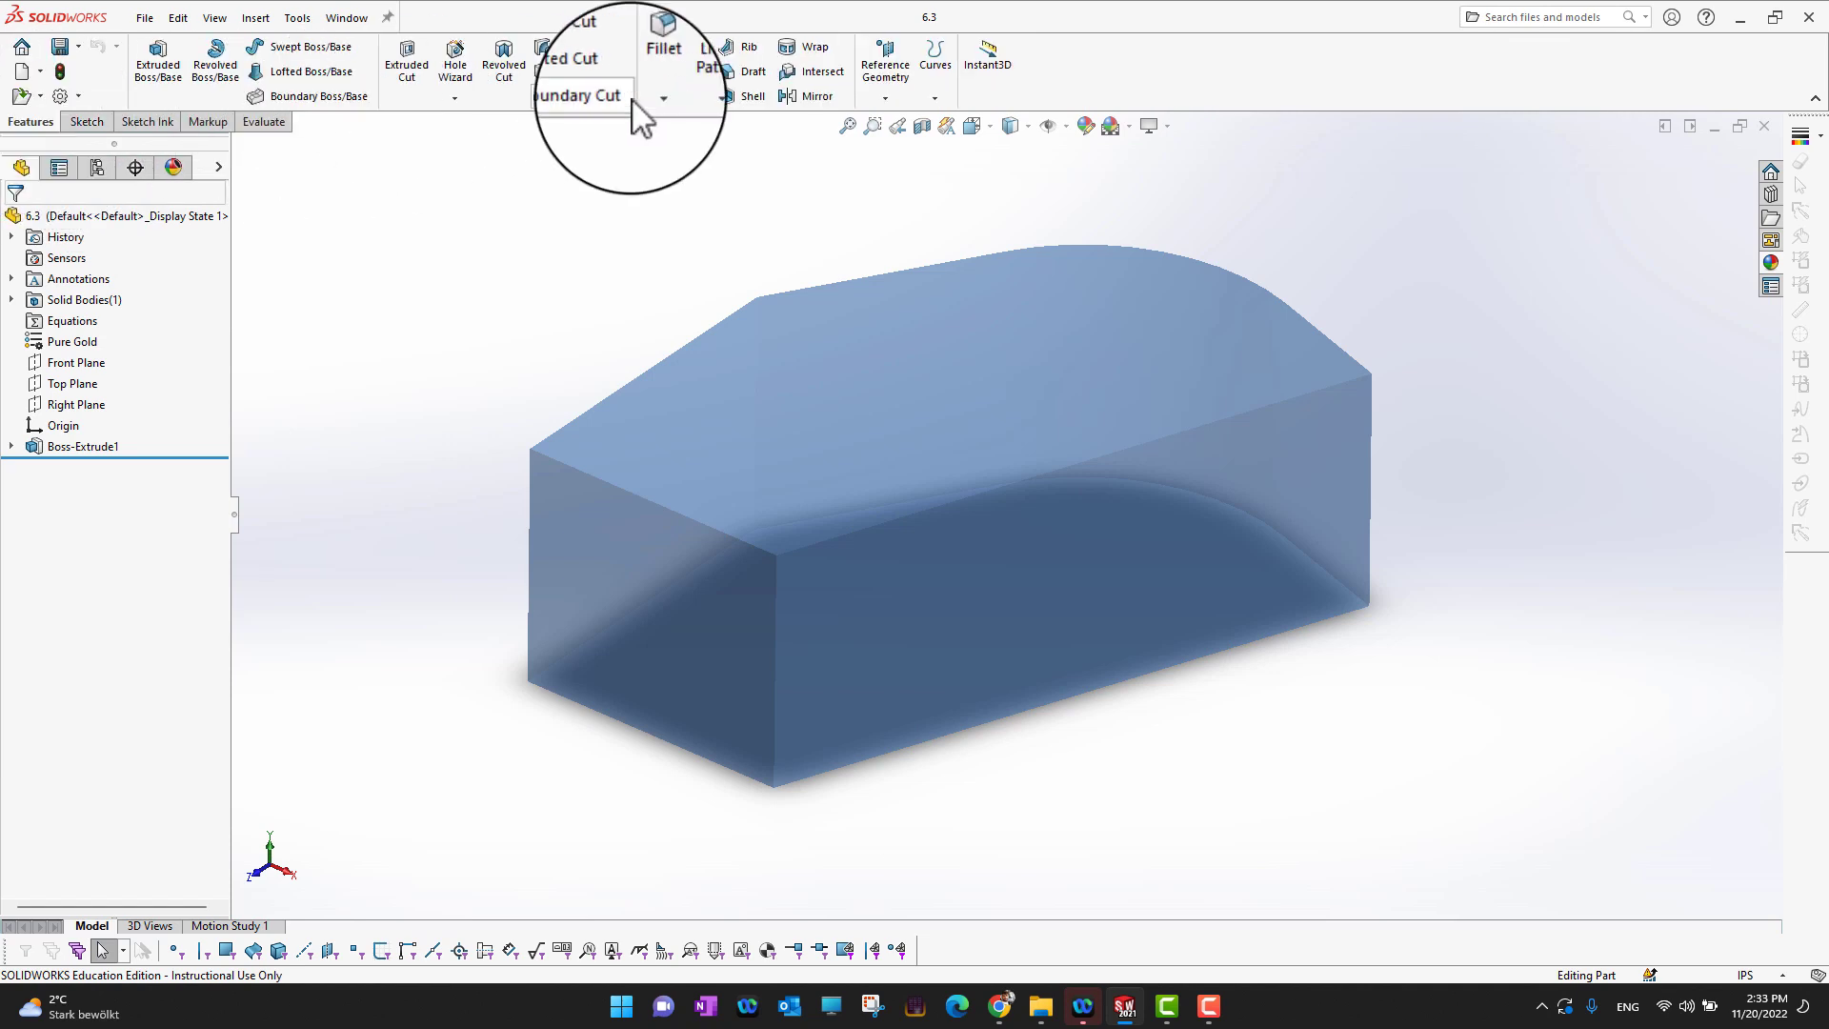
left_click(886, 99)
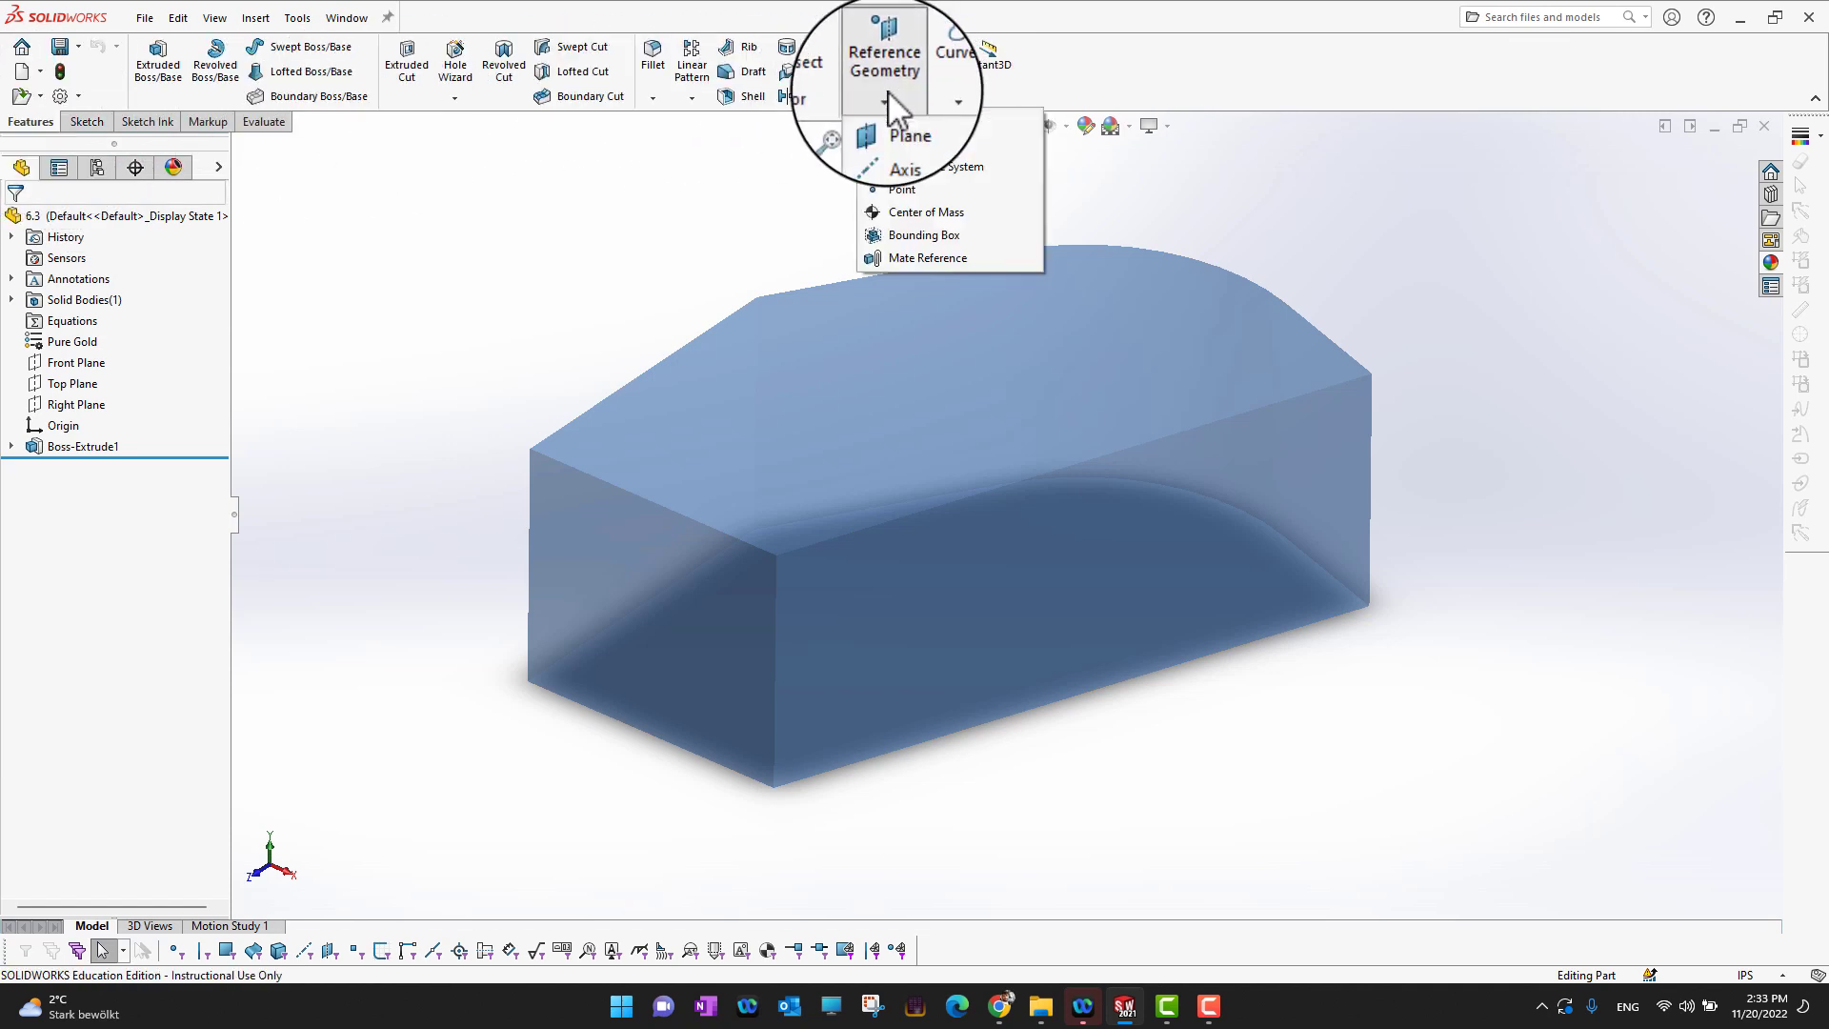
left_click(913, 173)
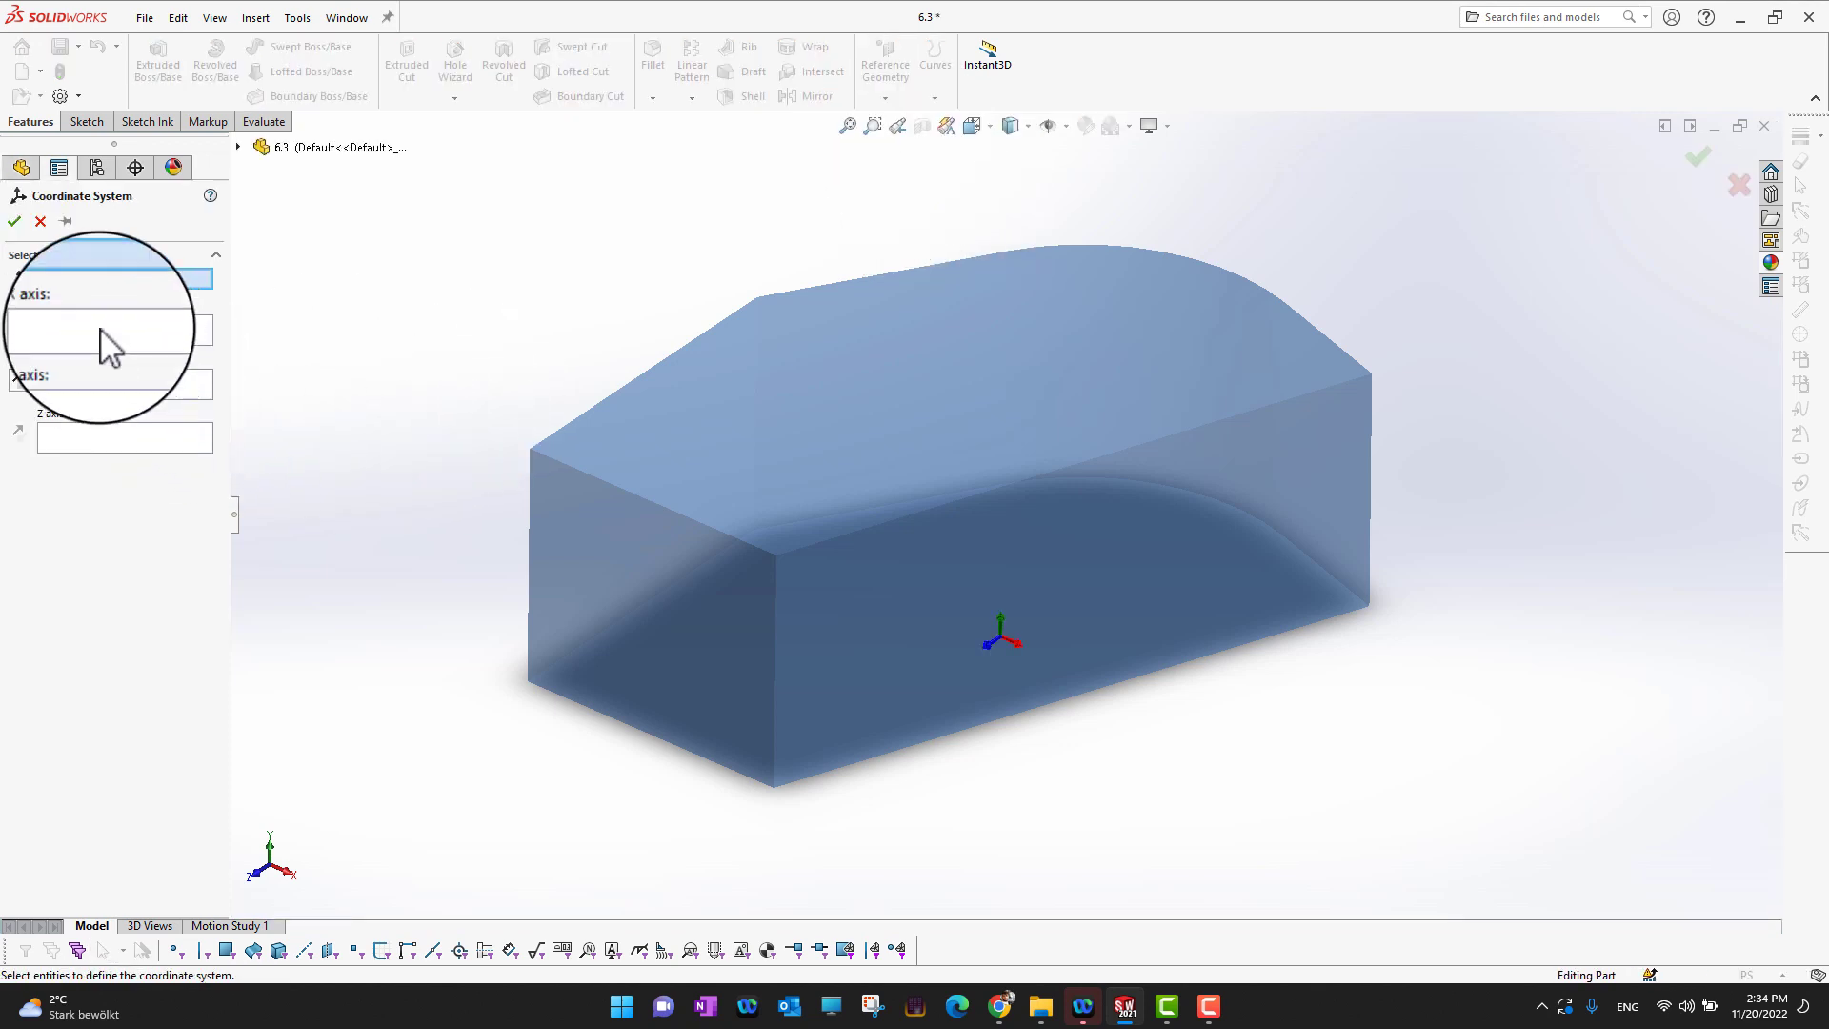
left_click(775, 556)
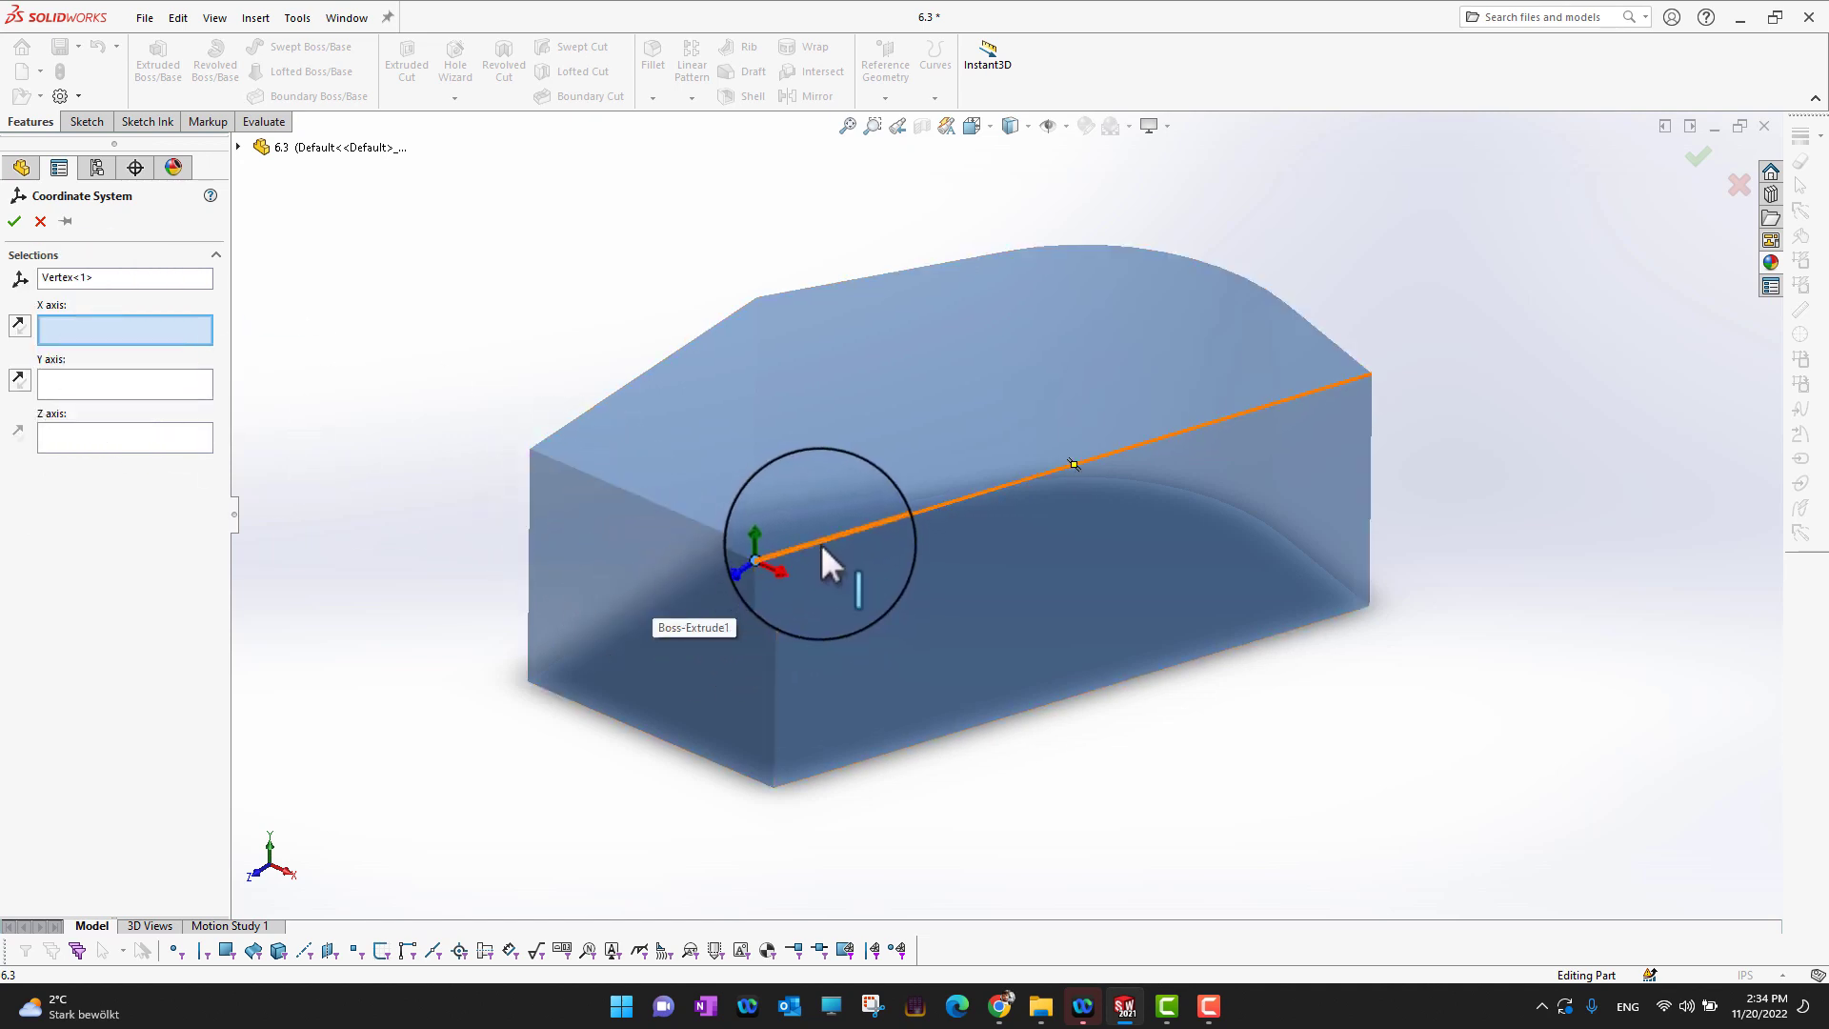
left_click(822, 545)
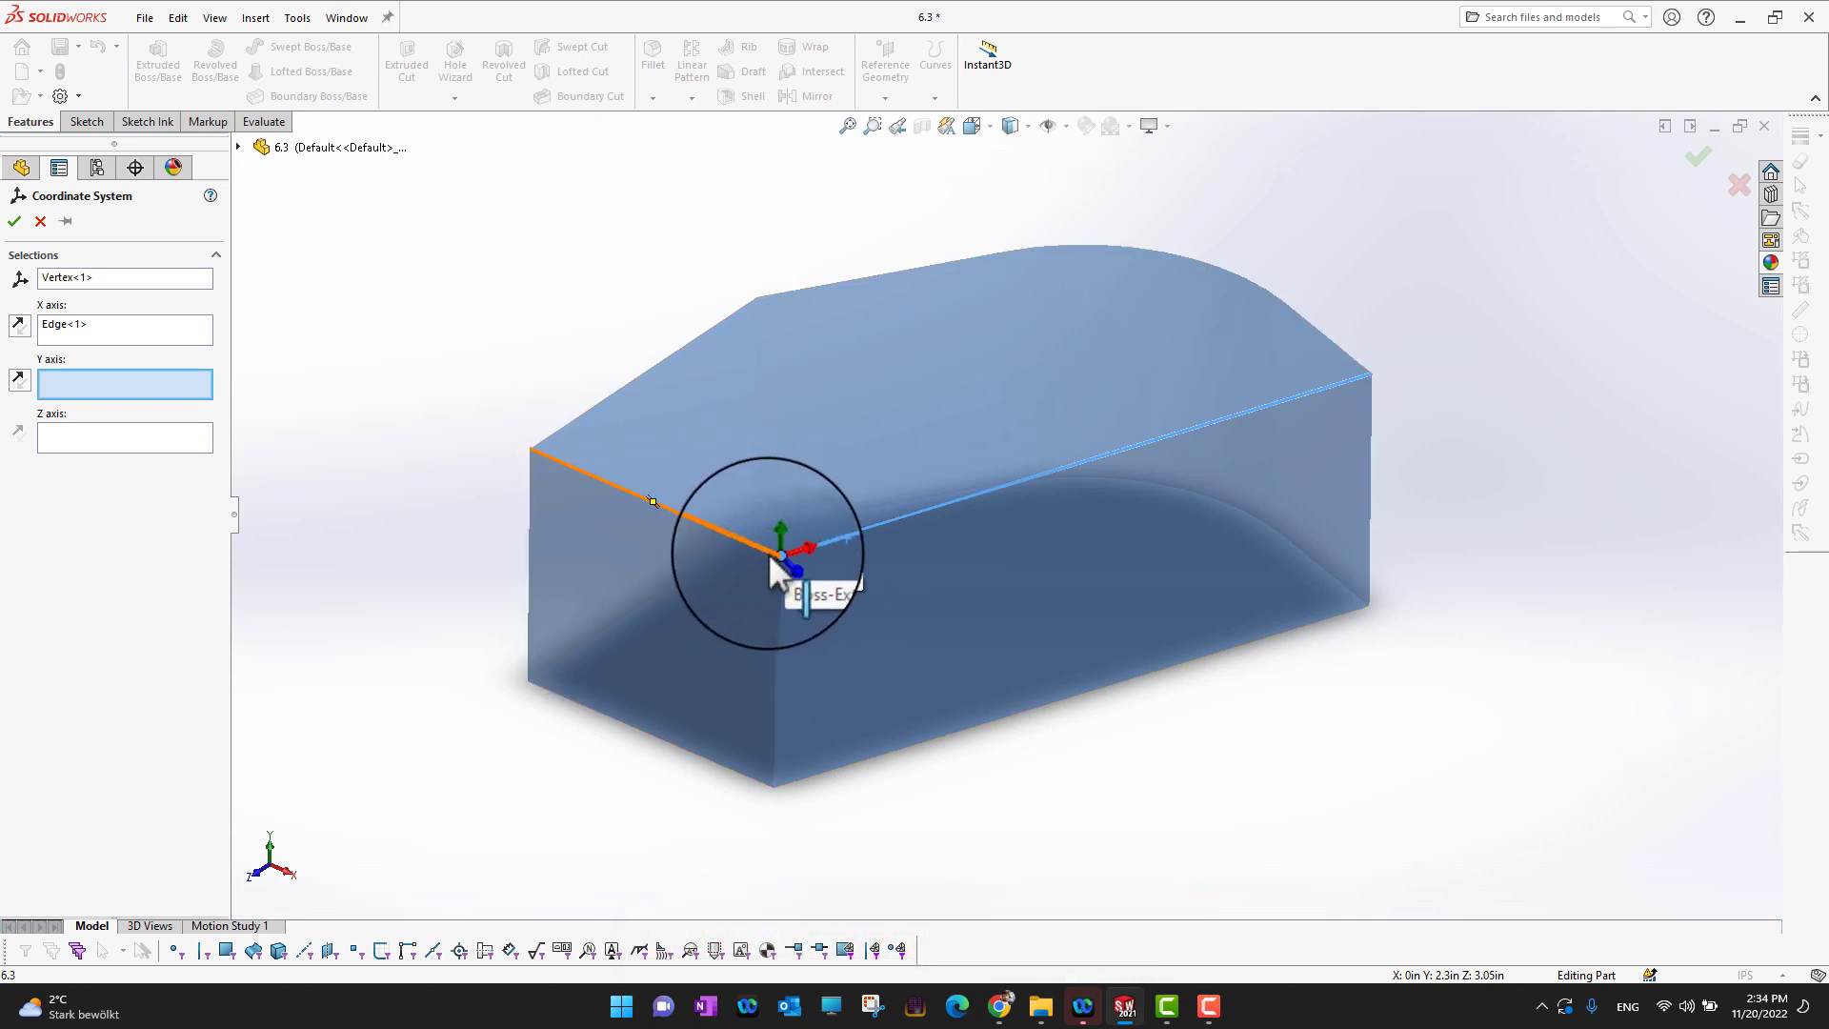
left_click(17, 225)
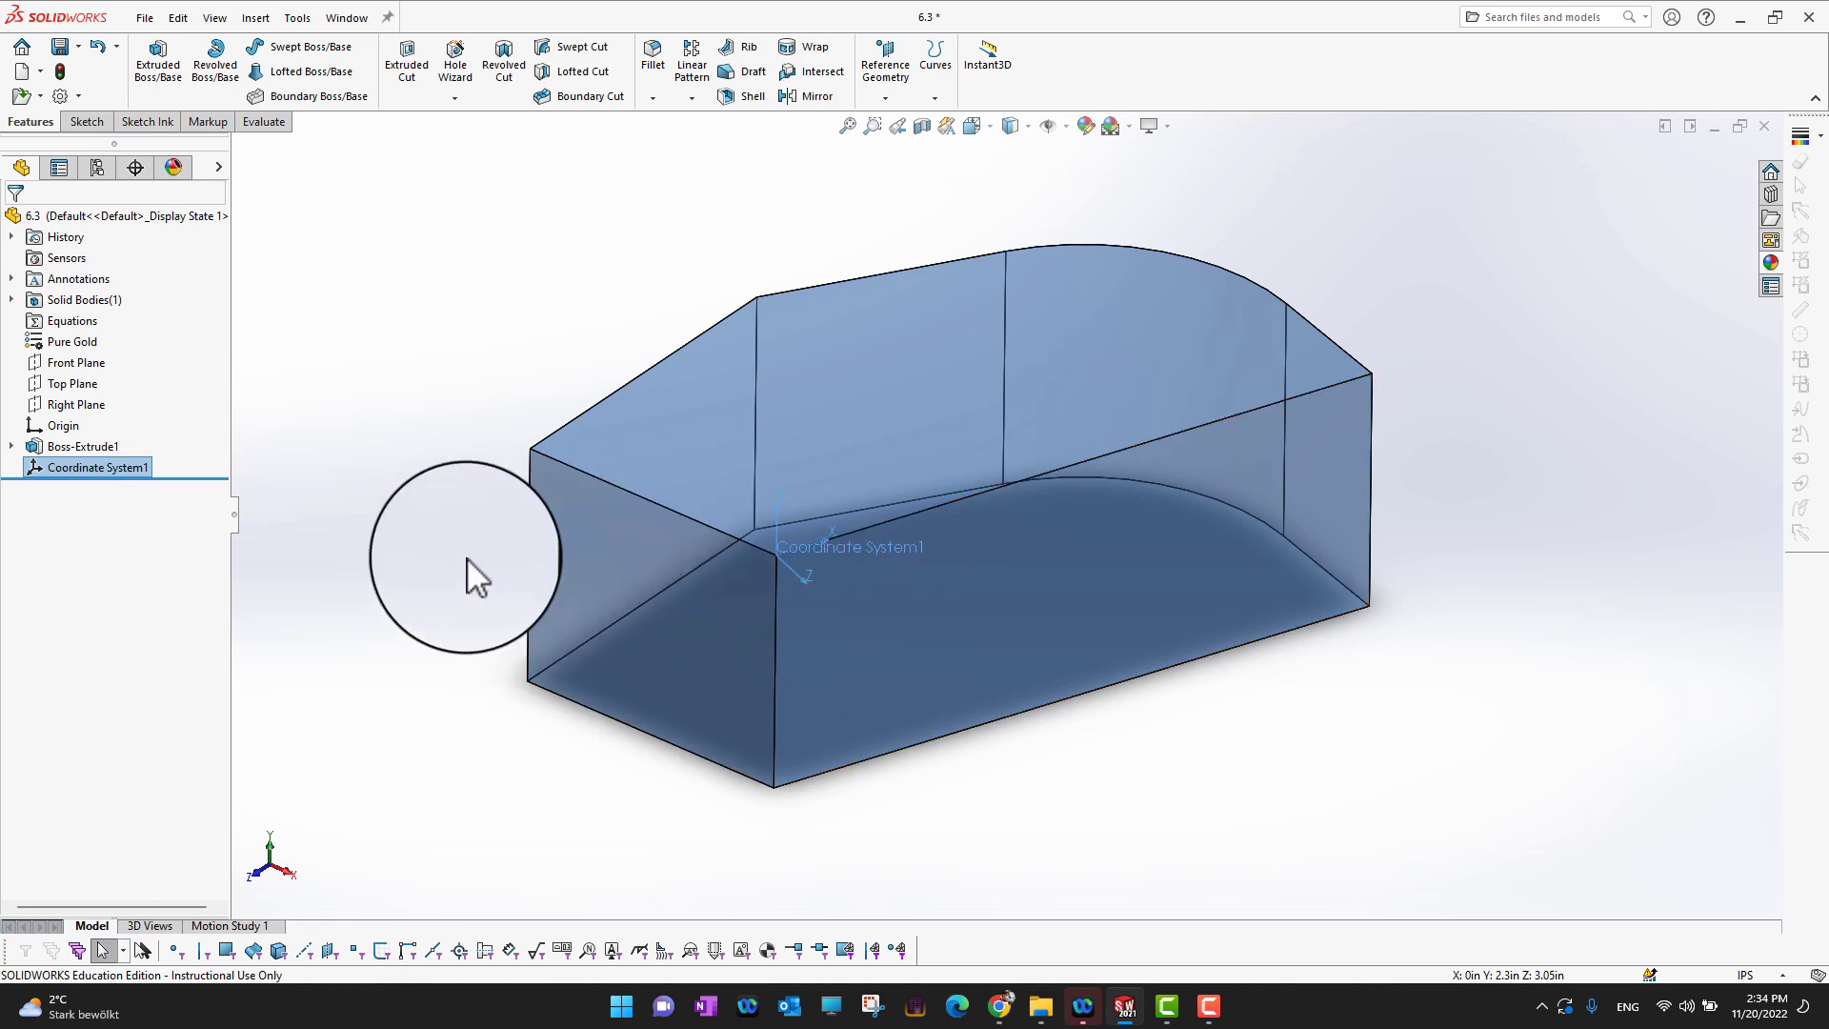
left_click(448, 576)
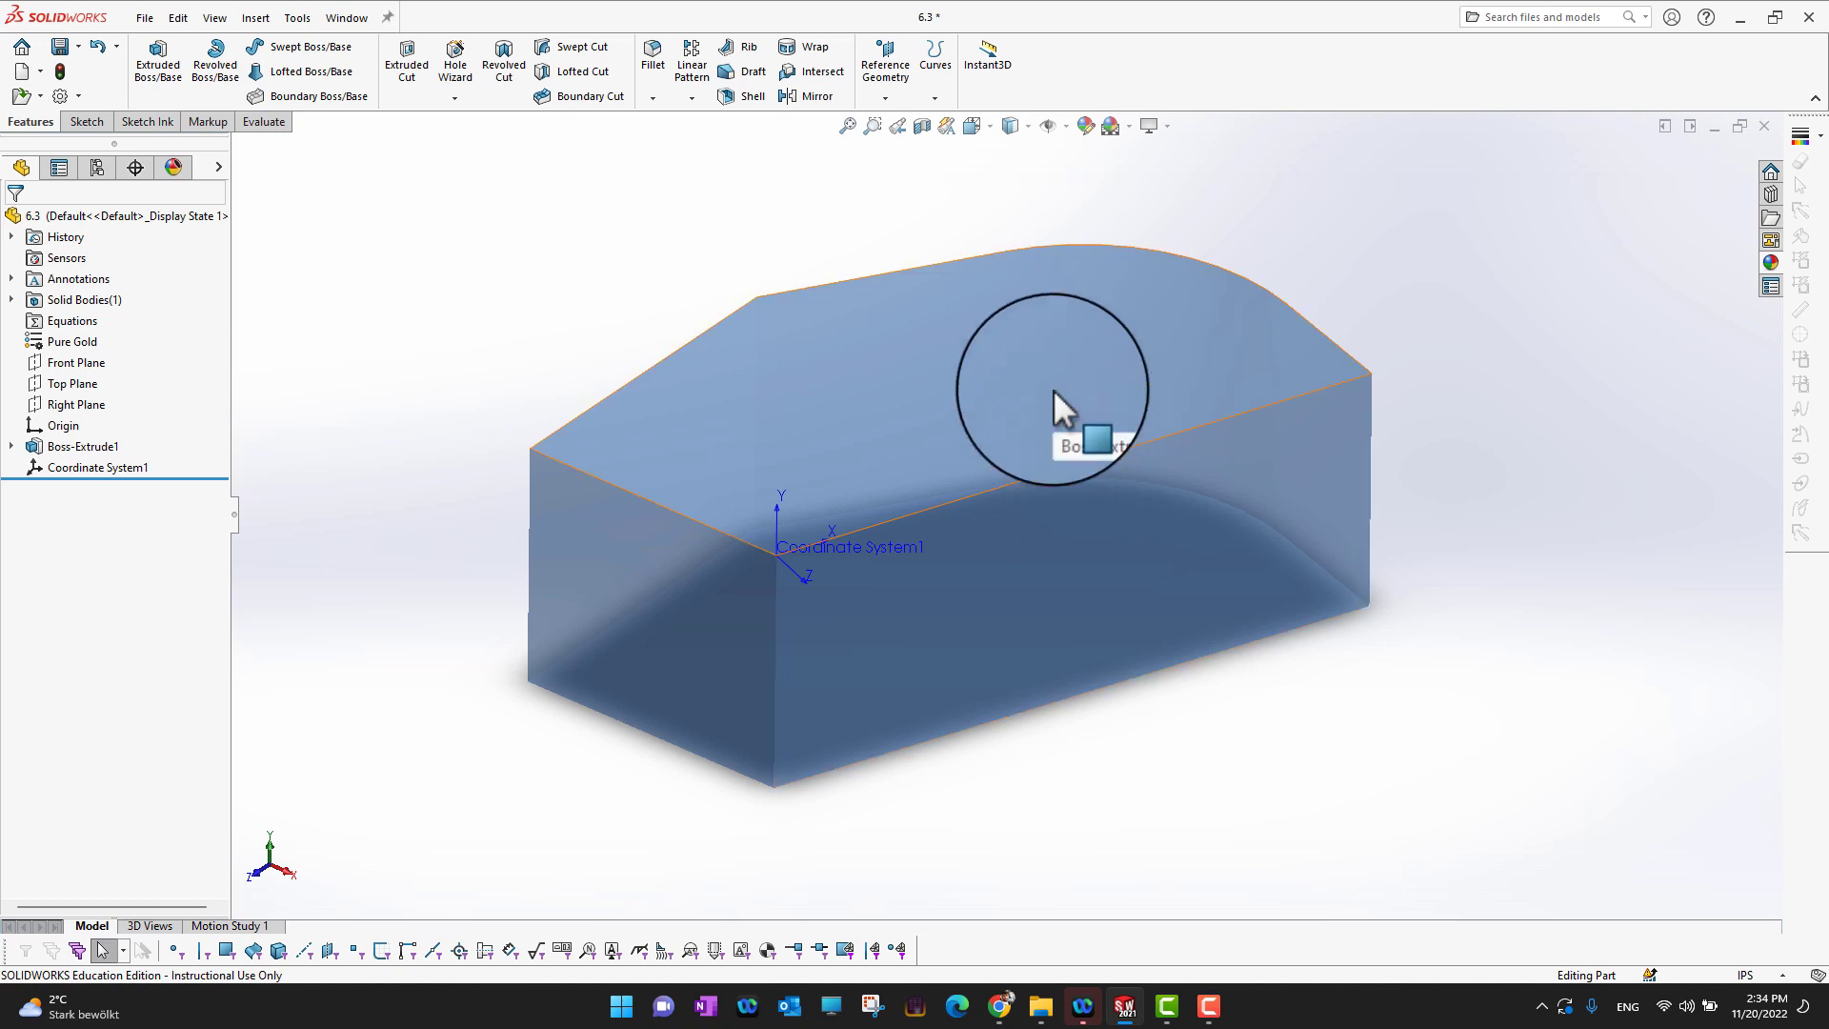
Step: Start a sketch on the top face and draw the first centerline from the origin
left_click(1068, 322)
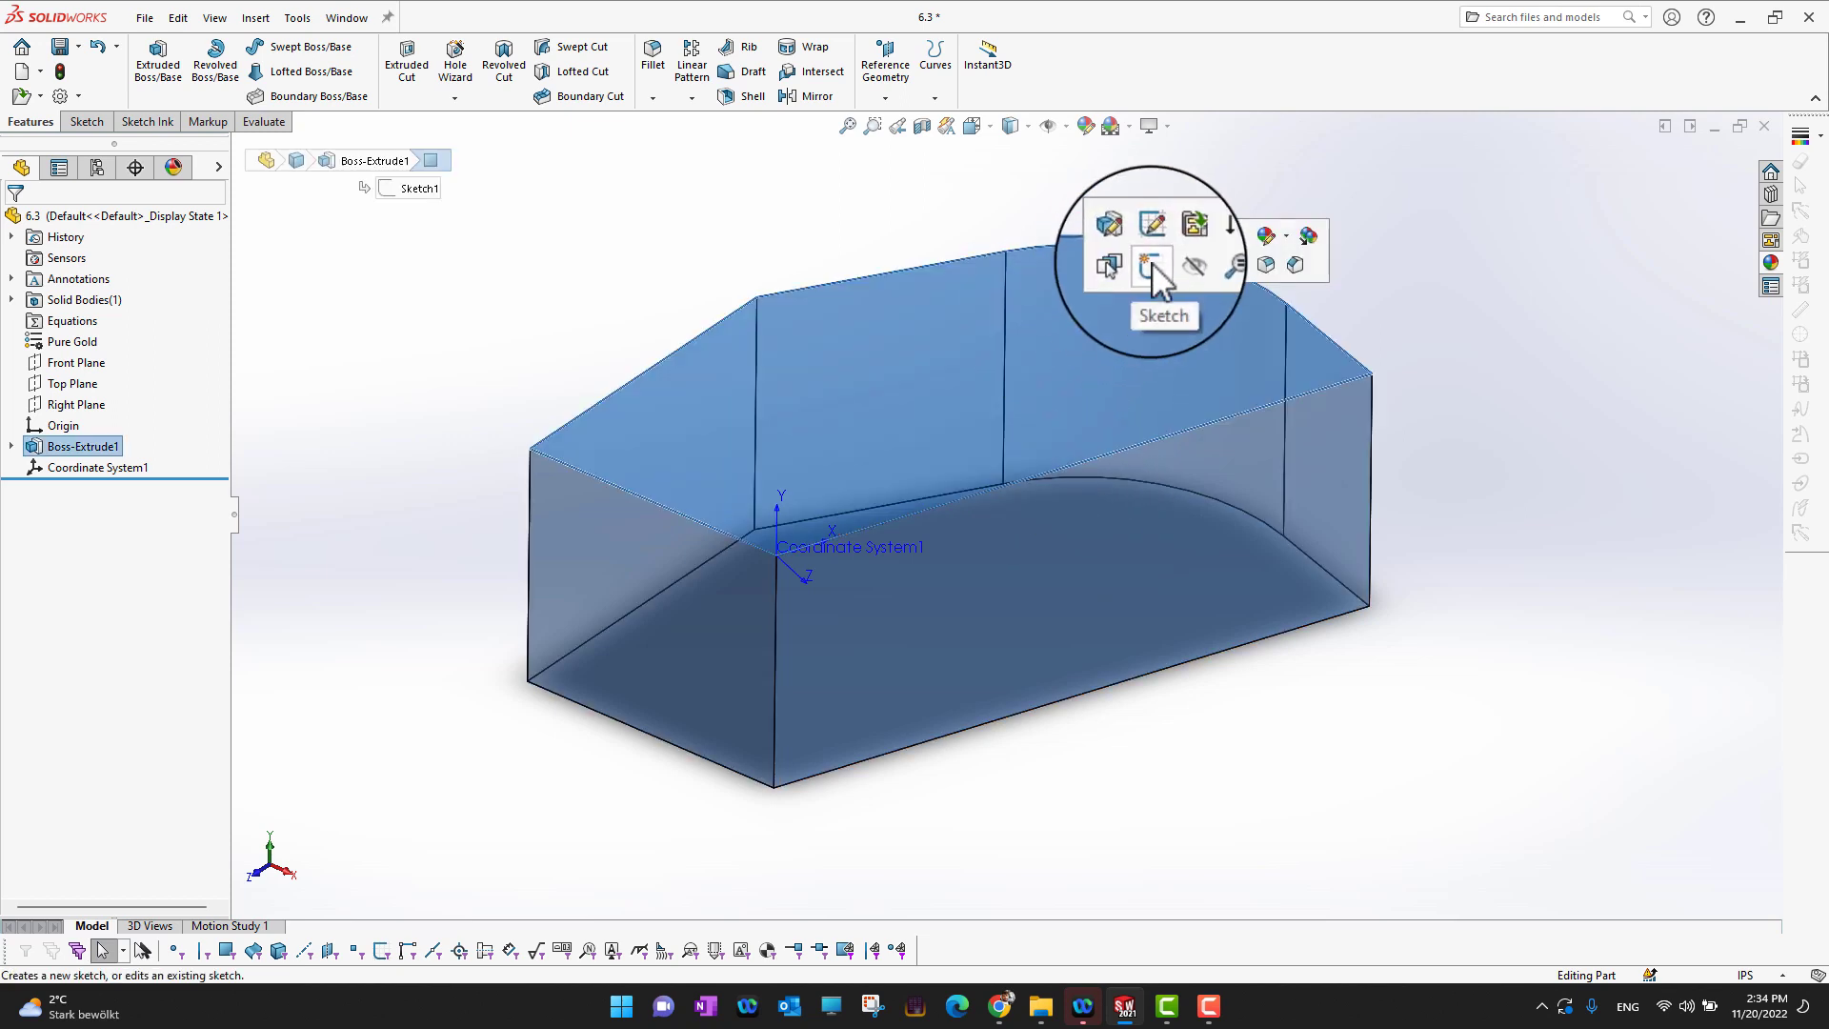
left_click(1150, 272)
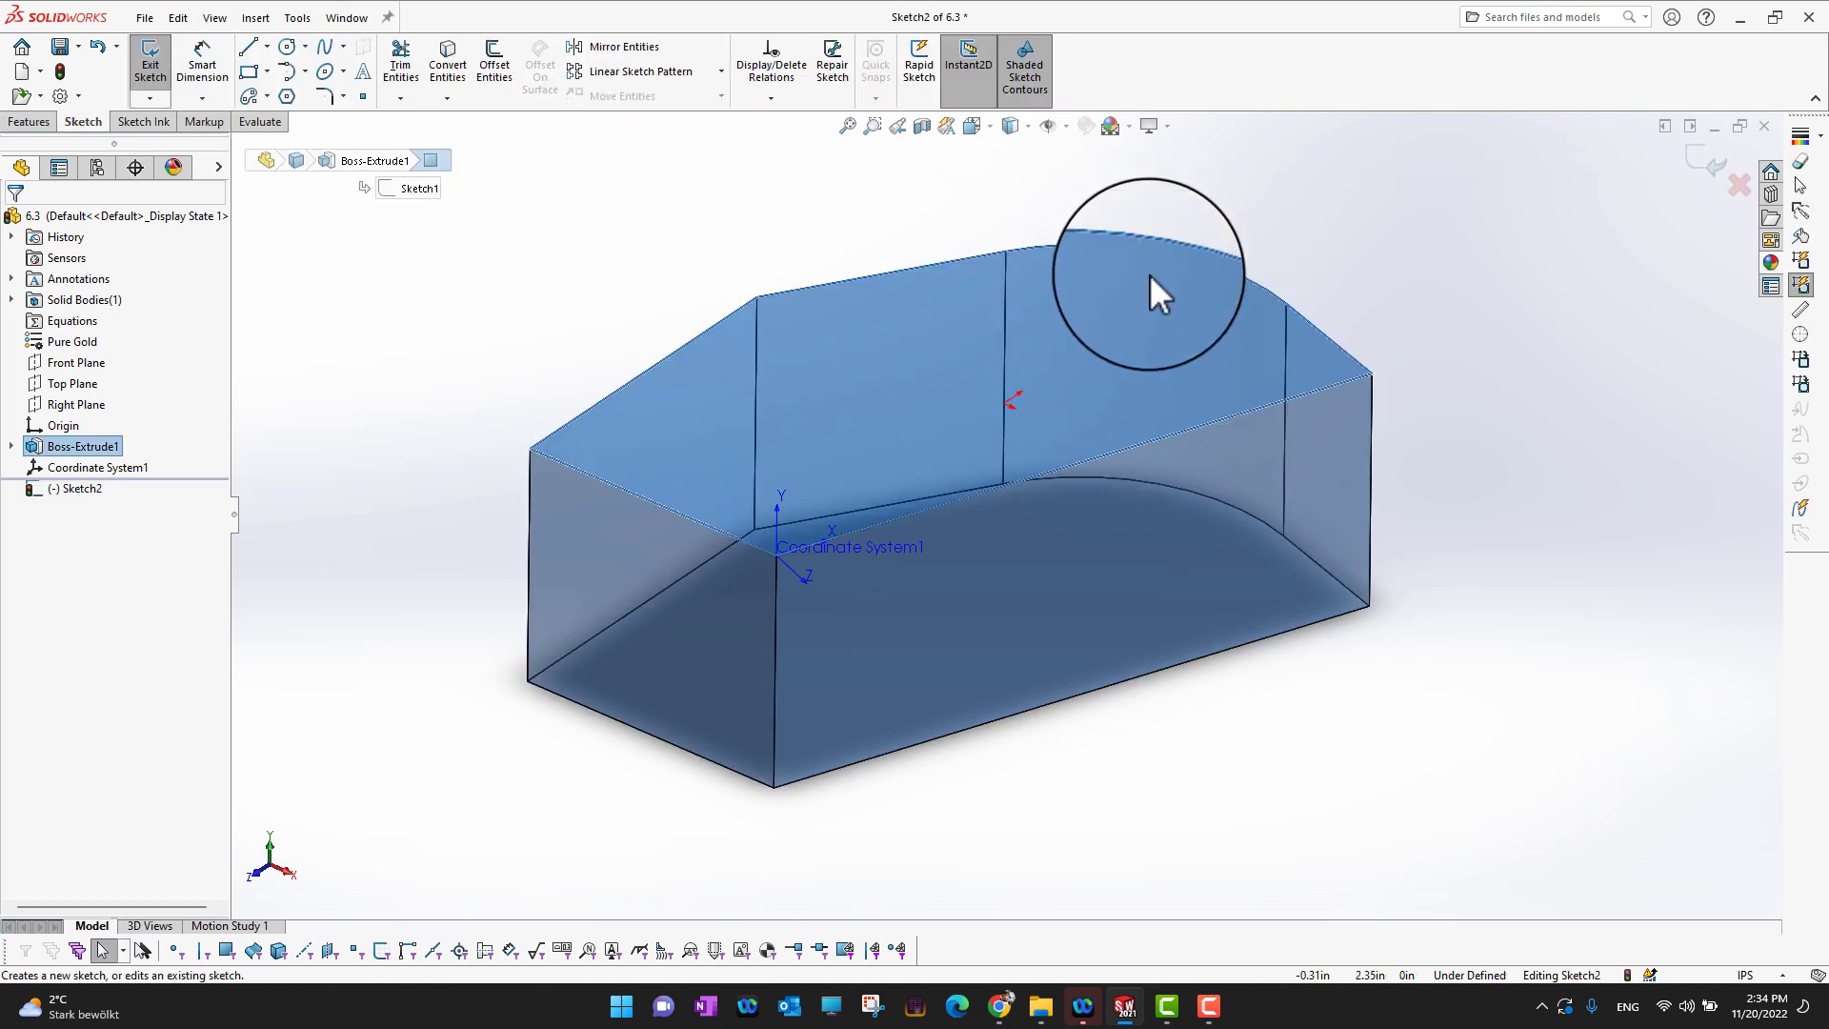
mouse_move(652, 309)
middle_mouse_down()
mouse_move(615, 423)
mouse_move(633, 326)
mouse_move(666, 428)
mouse_move(625, 469)
middle_mouse_up()
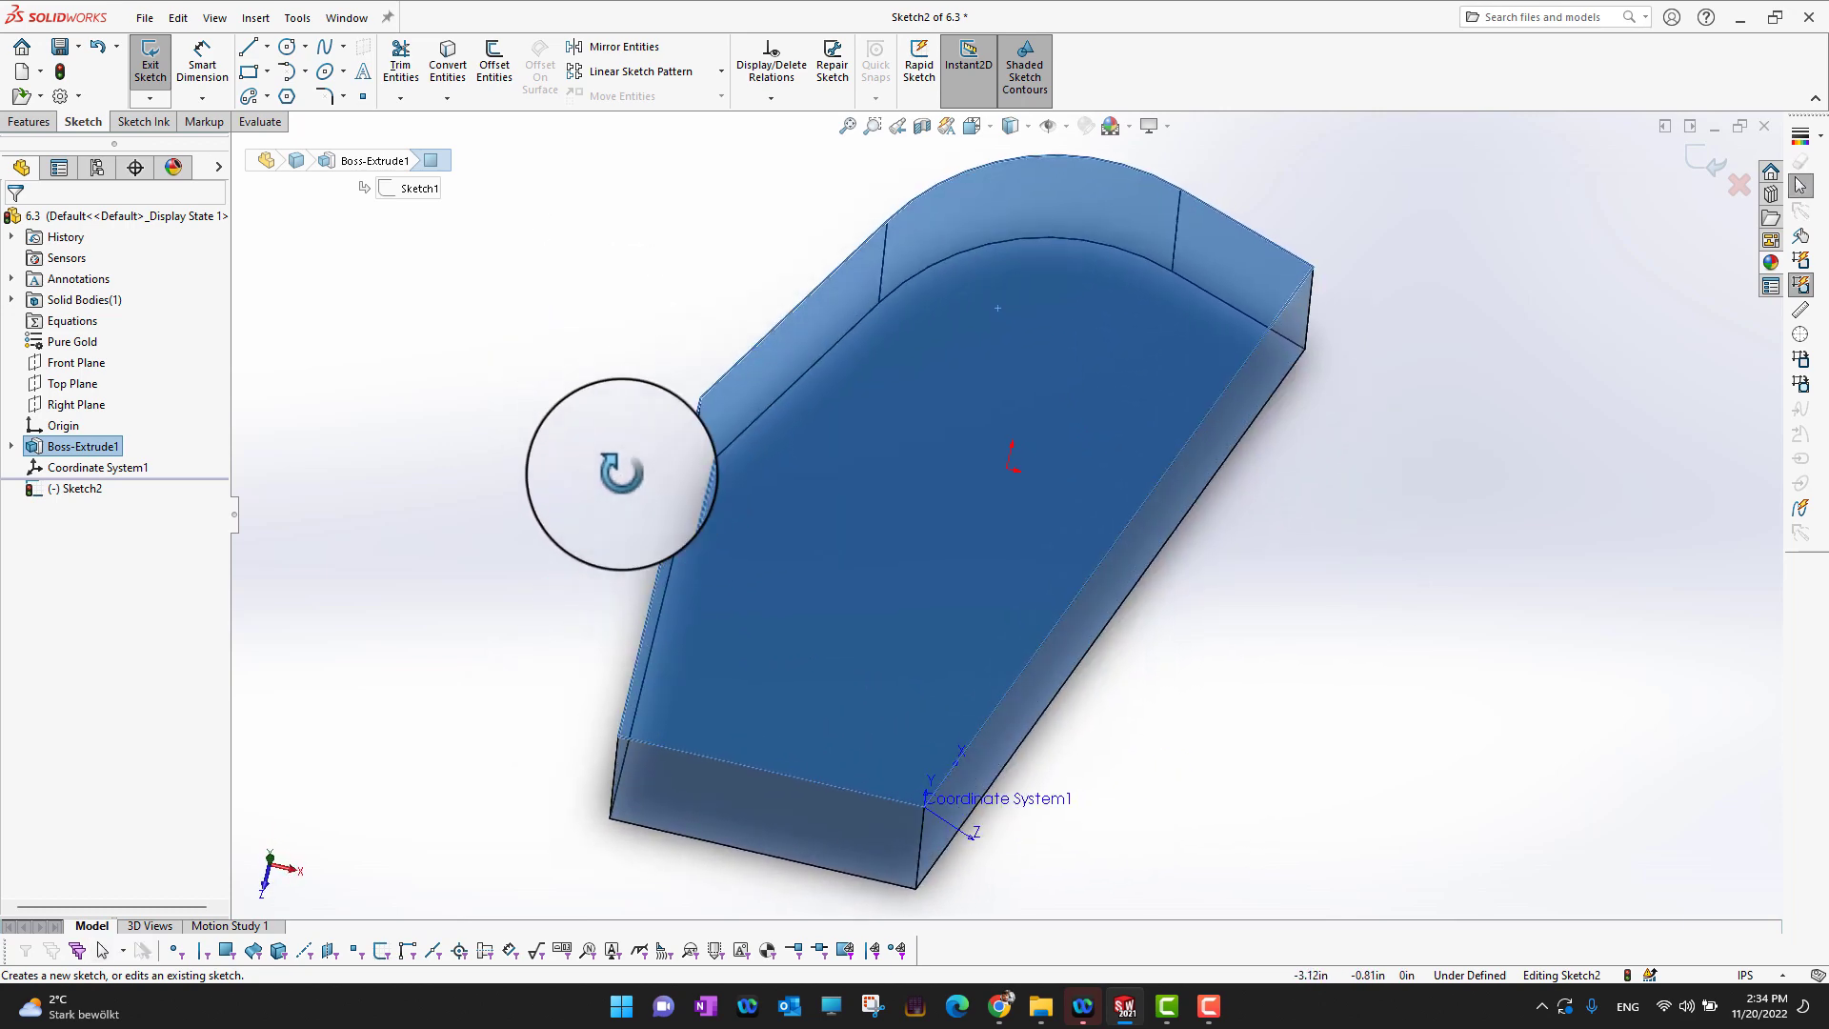
left_click(267, 45)
left_click(278, 84)
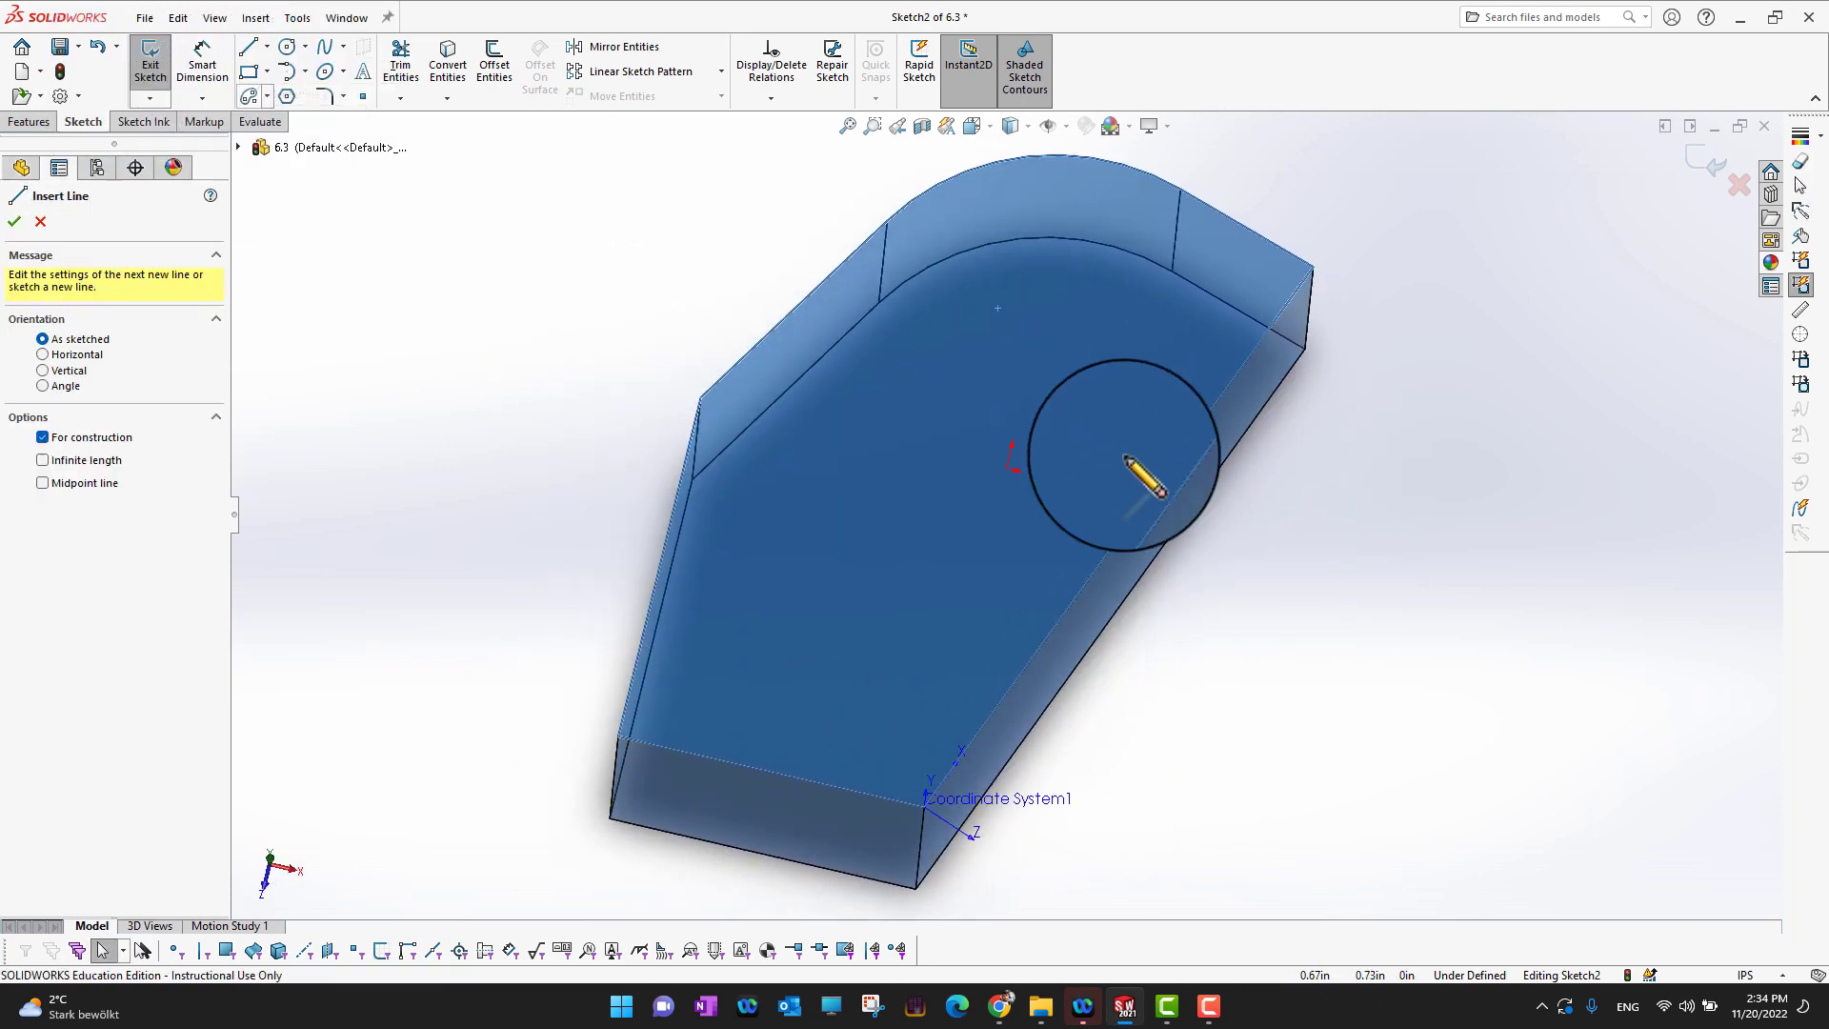
left_click(1011, 461)
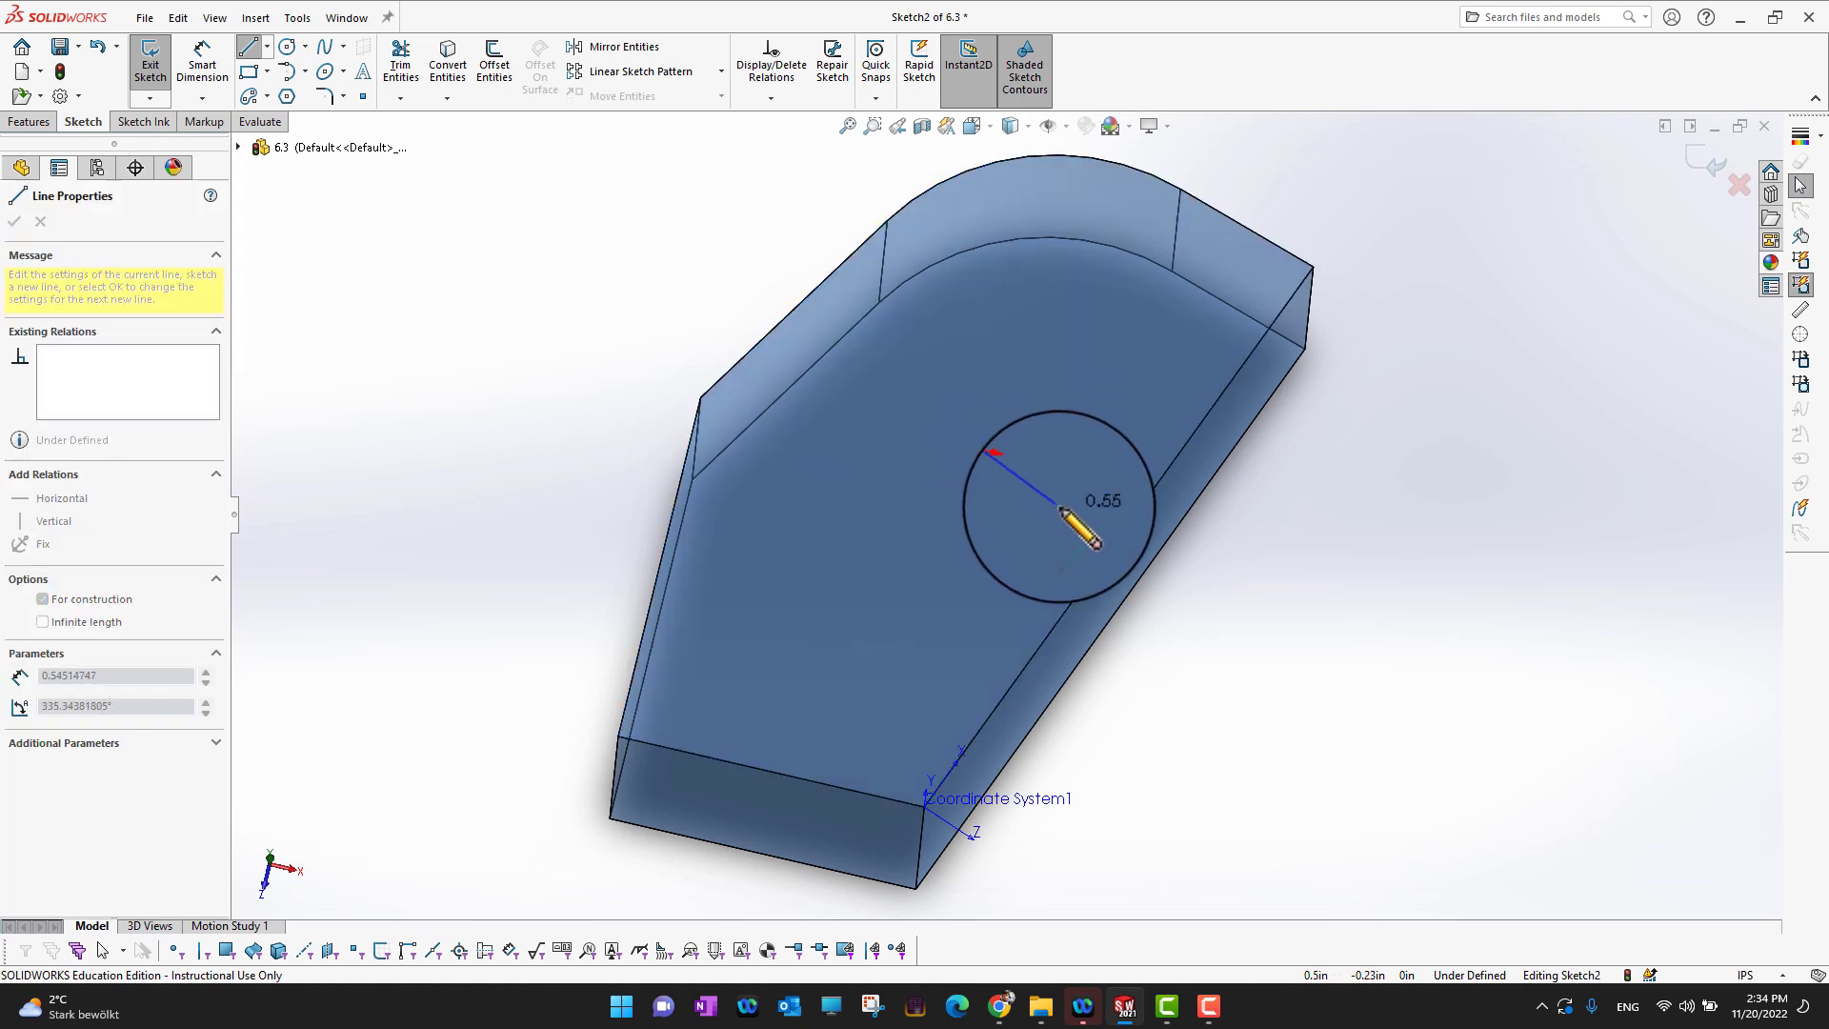
left_click(1075, 509)
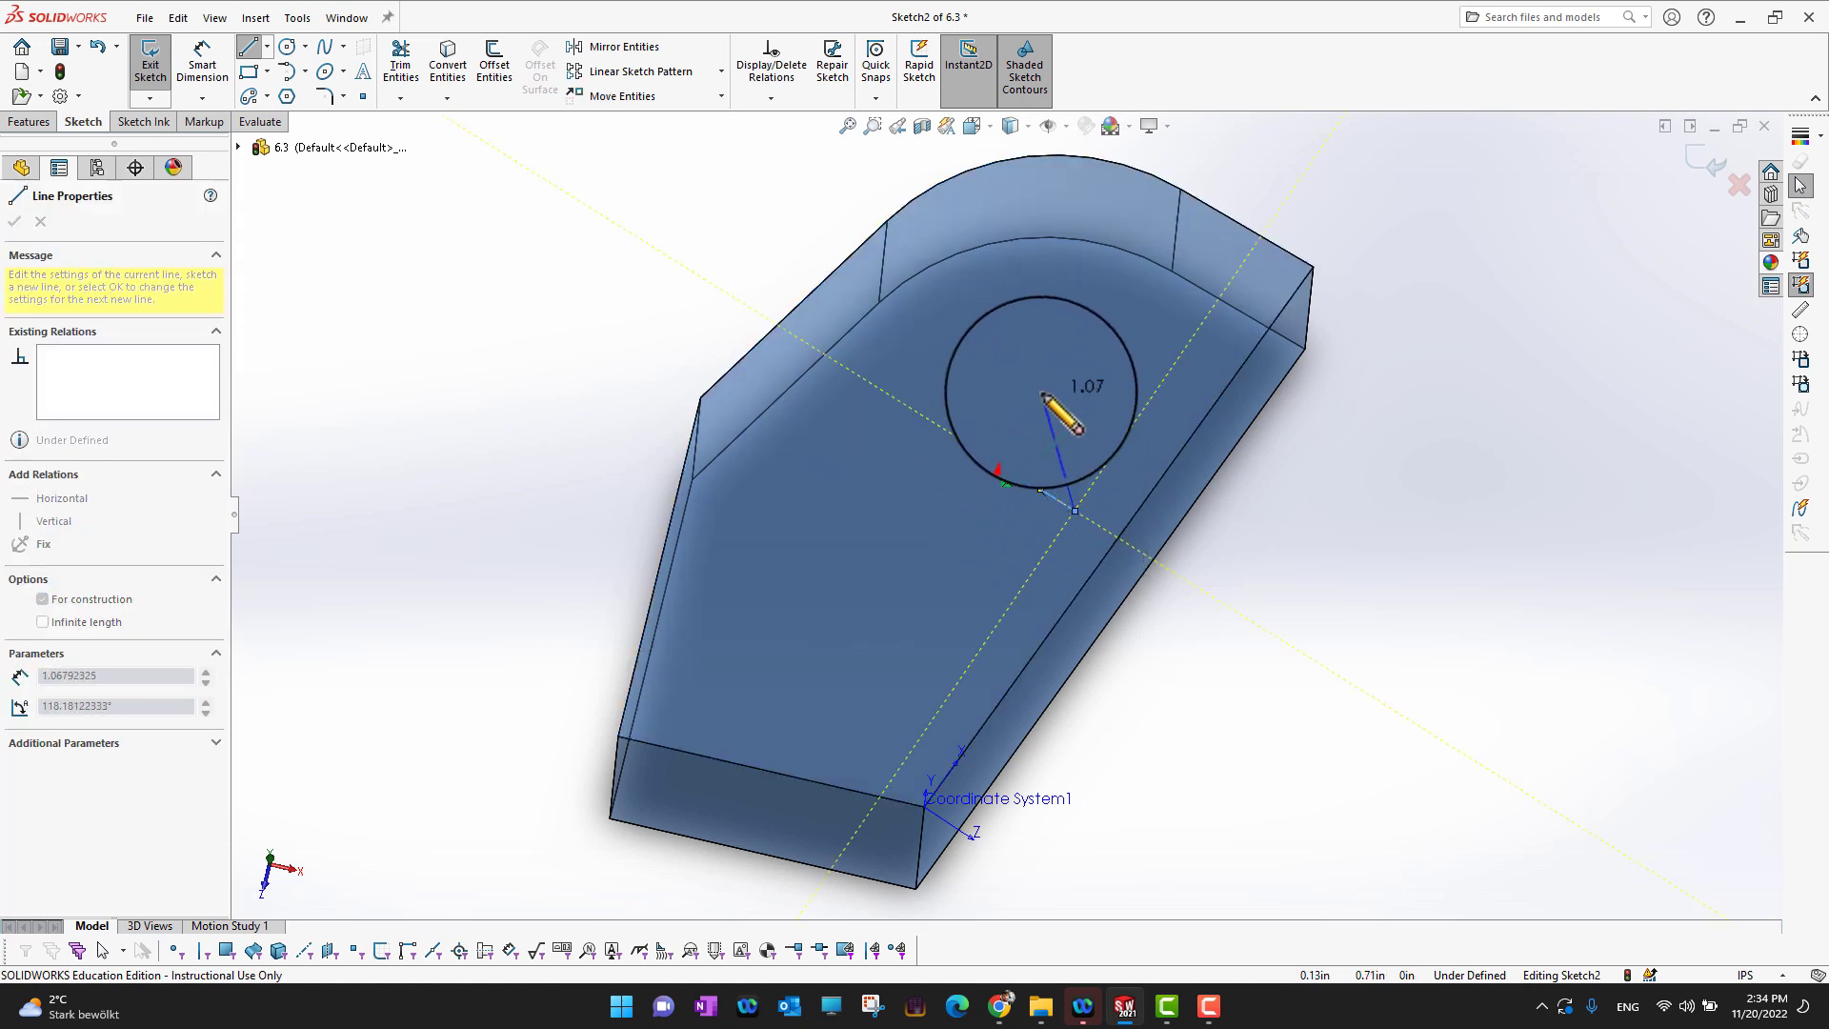
key("Escape")
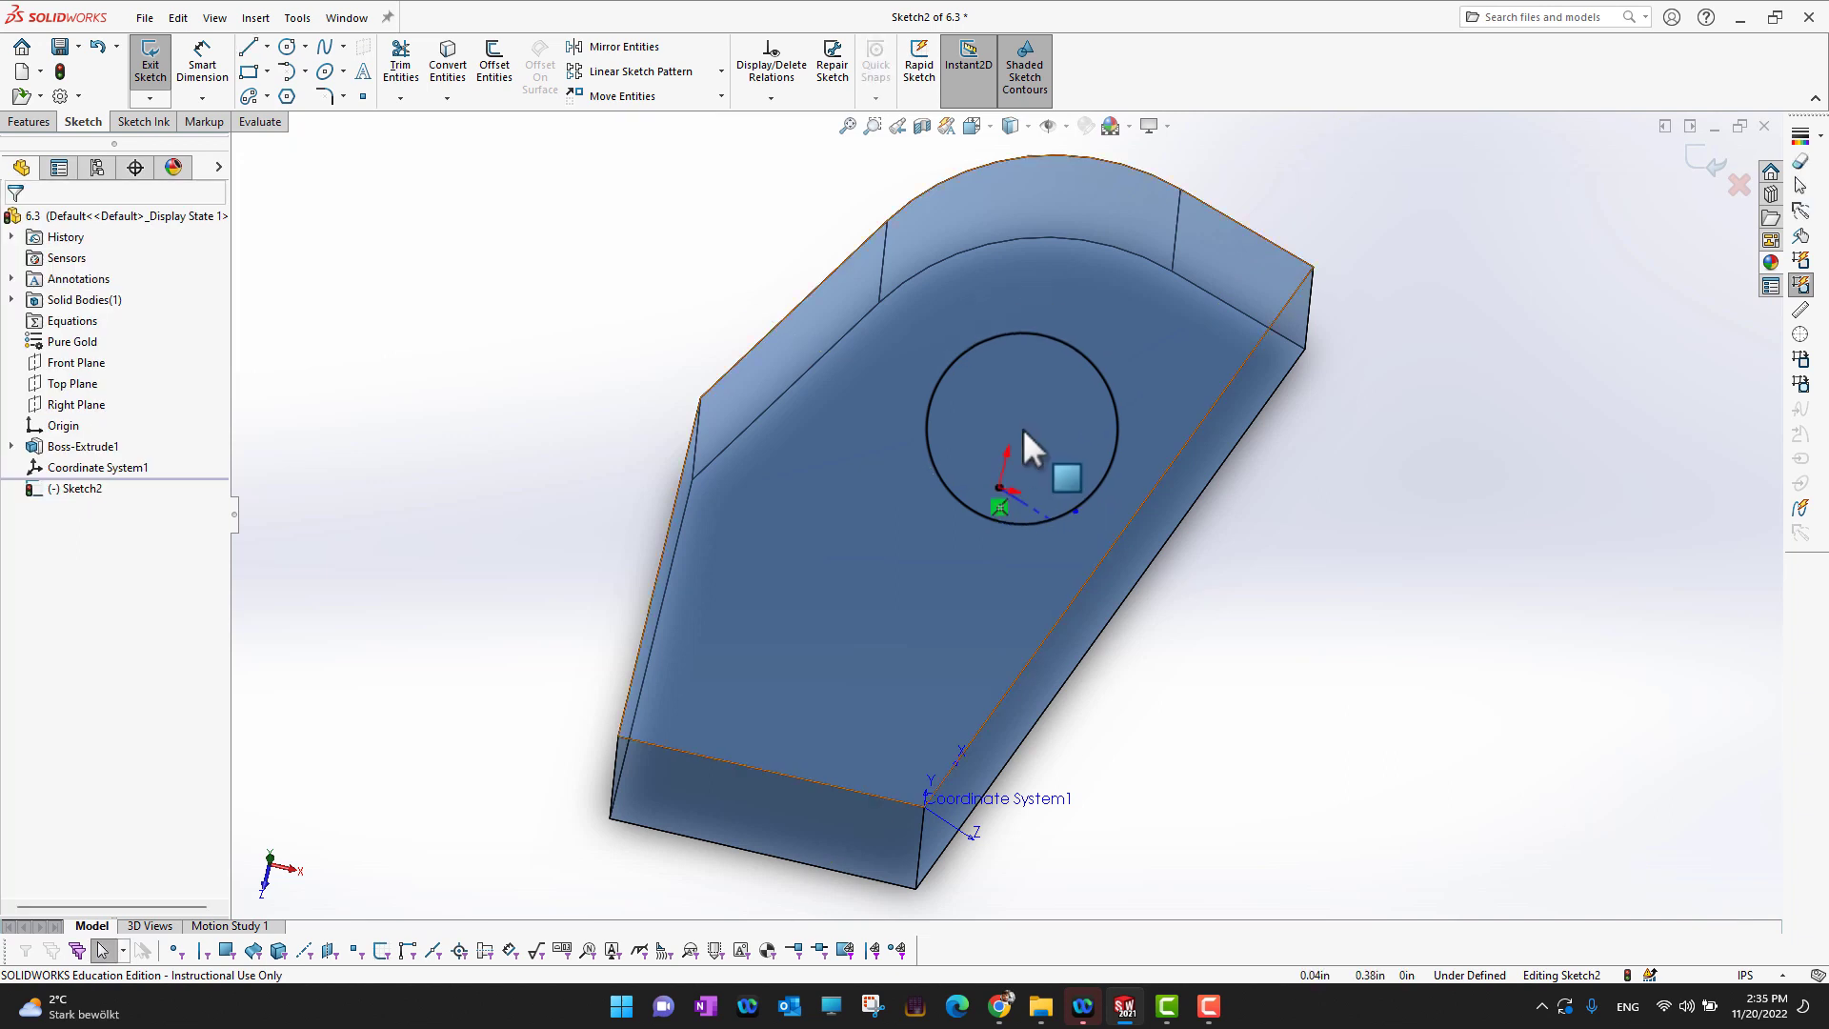
Step: Draw the second centerline from the sketch point, then exit Sketch2
left_click(268, 46)
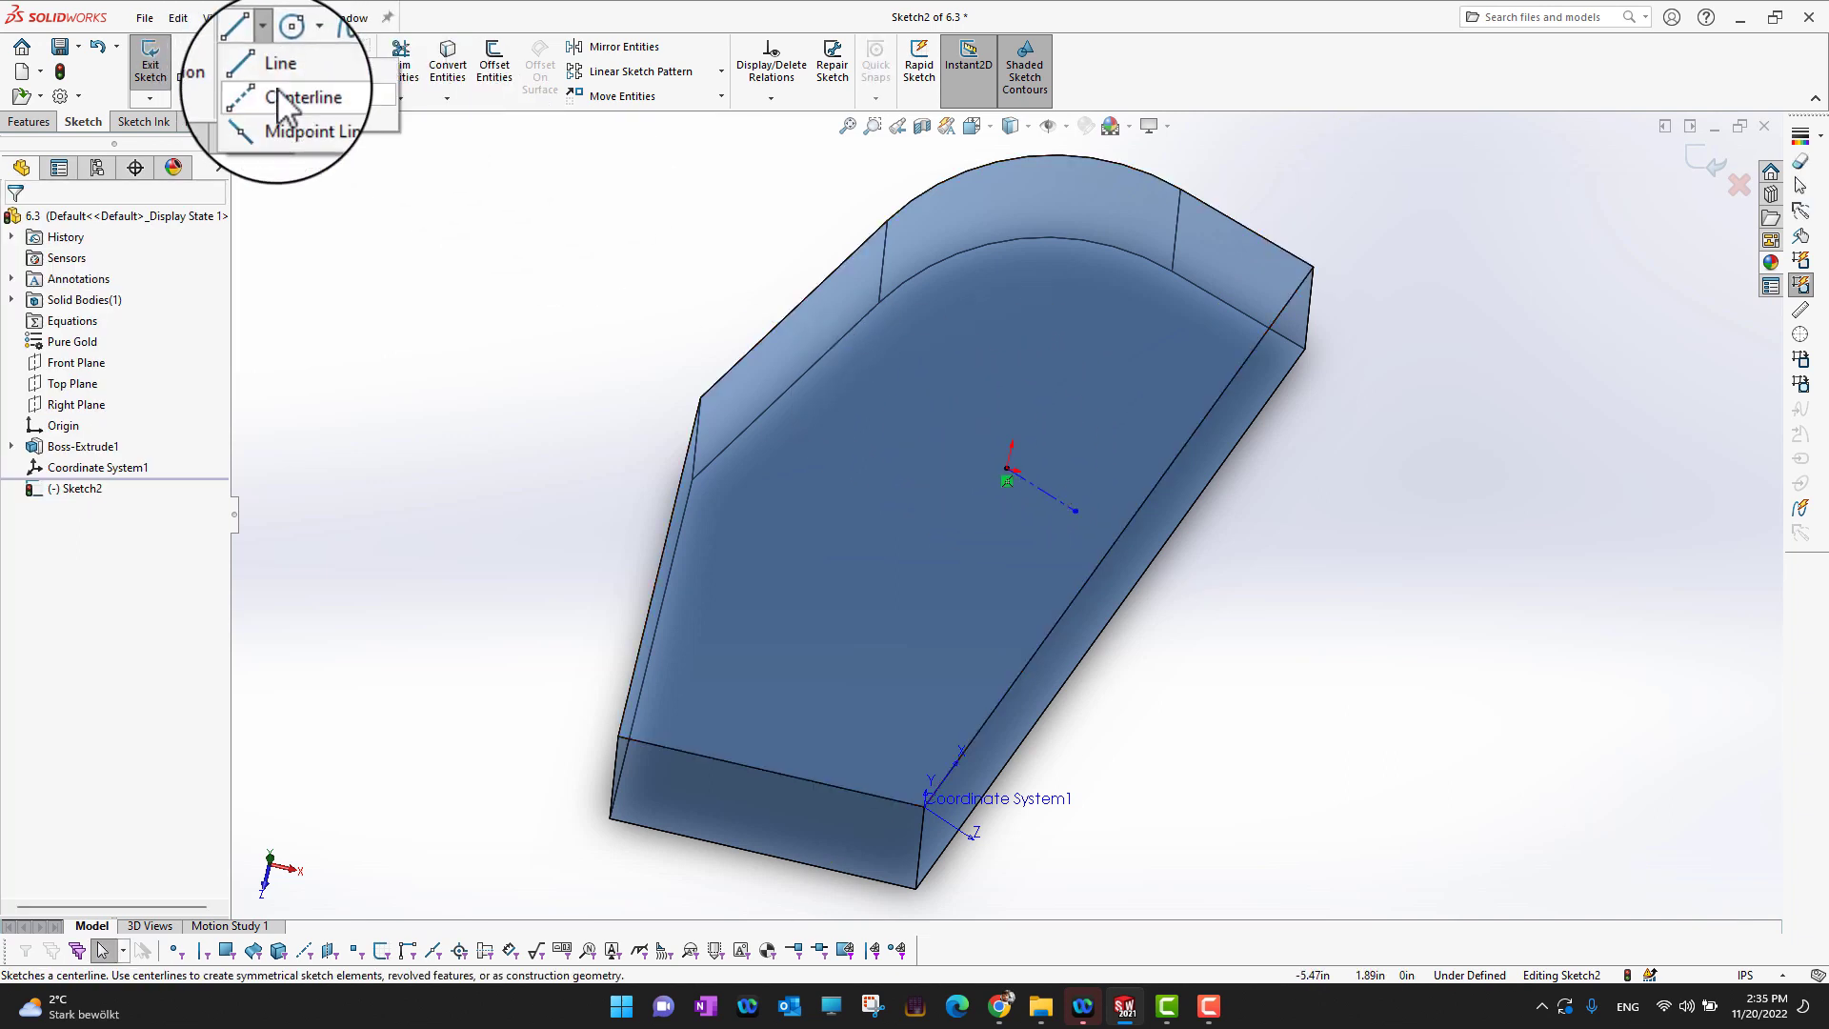
left_click(277, 88)
left_click(1007, 470)
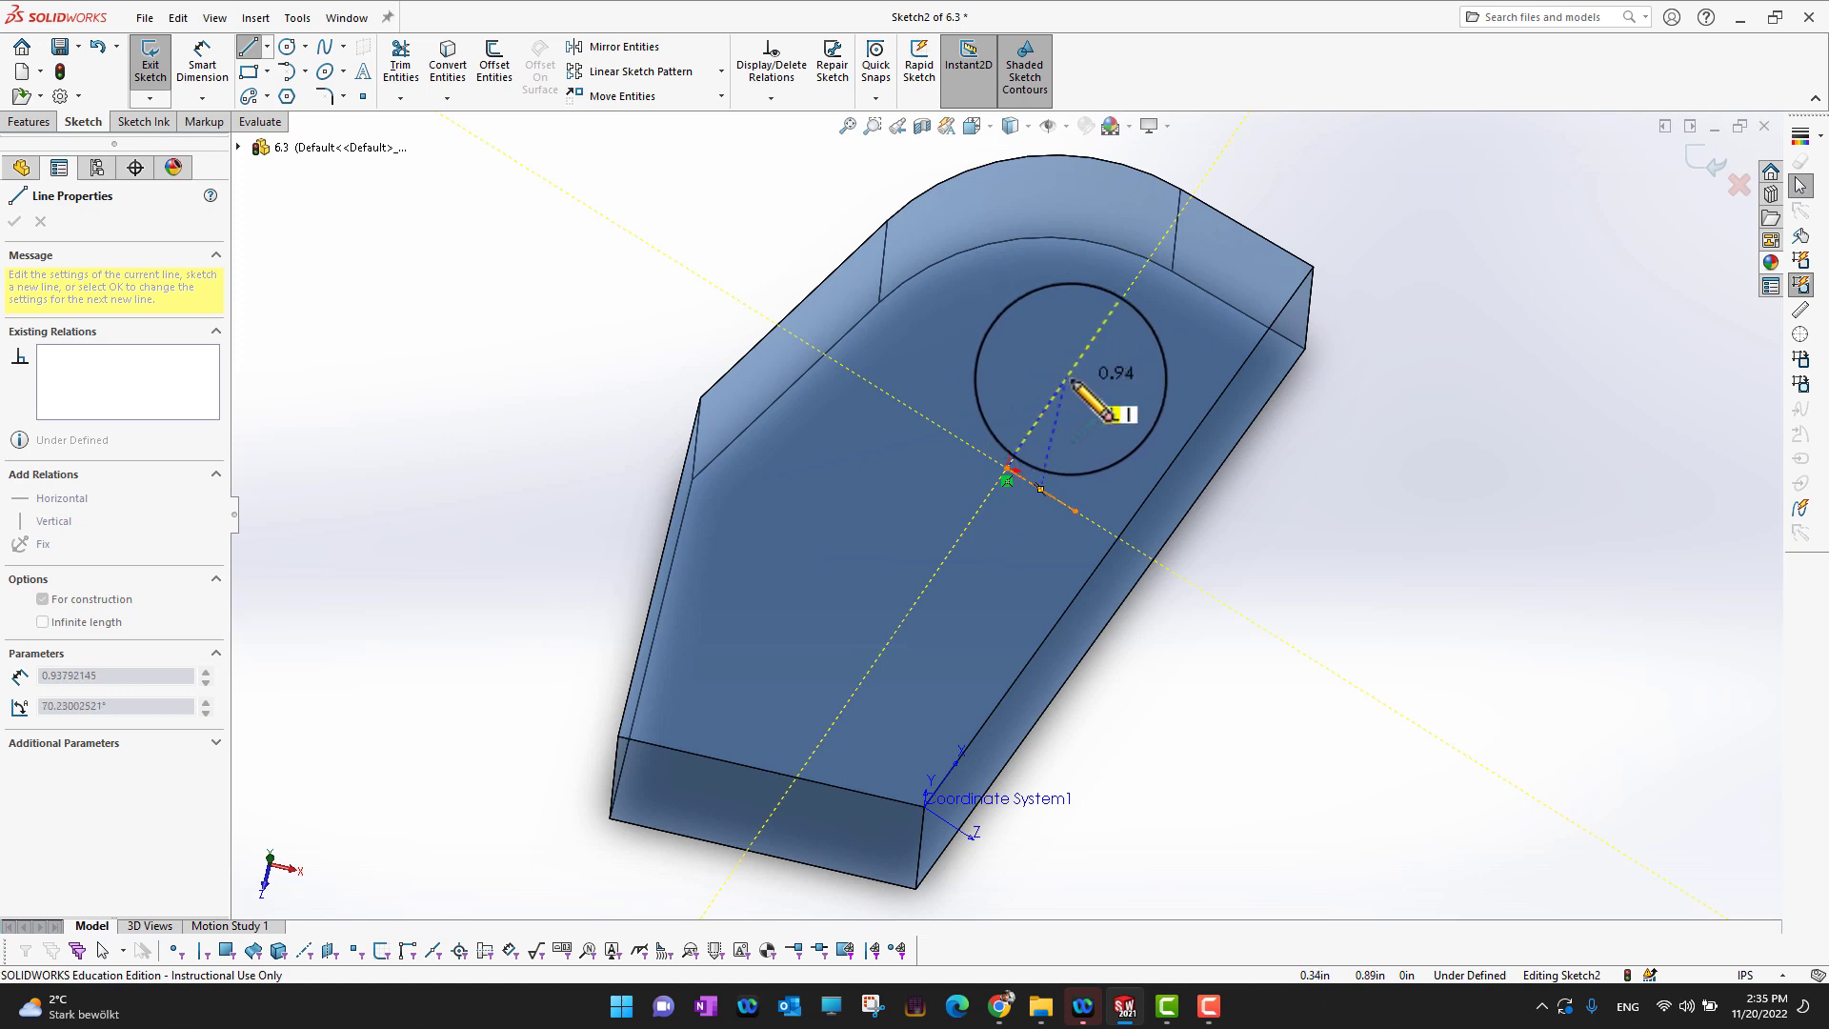
left_click(1070, 378)
key("Escape")
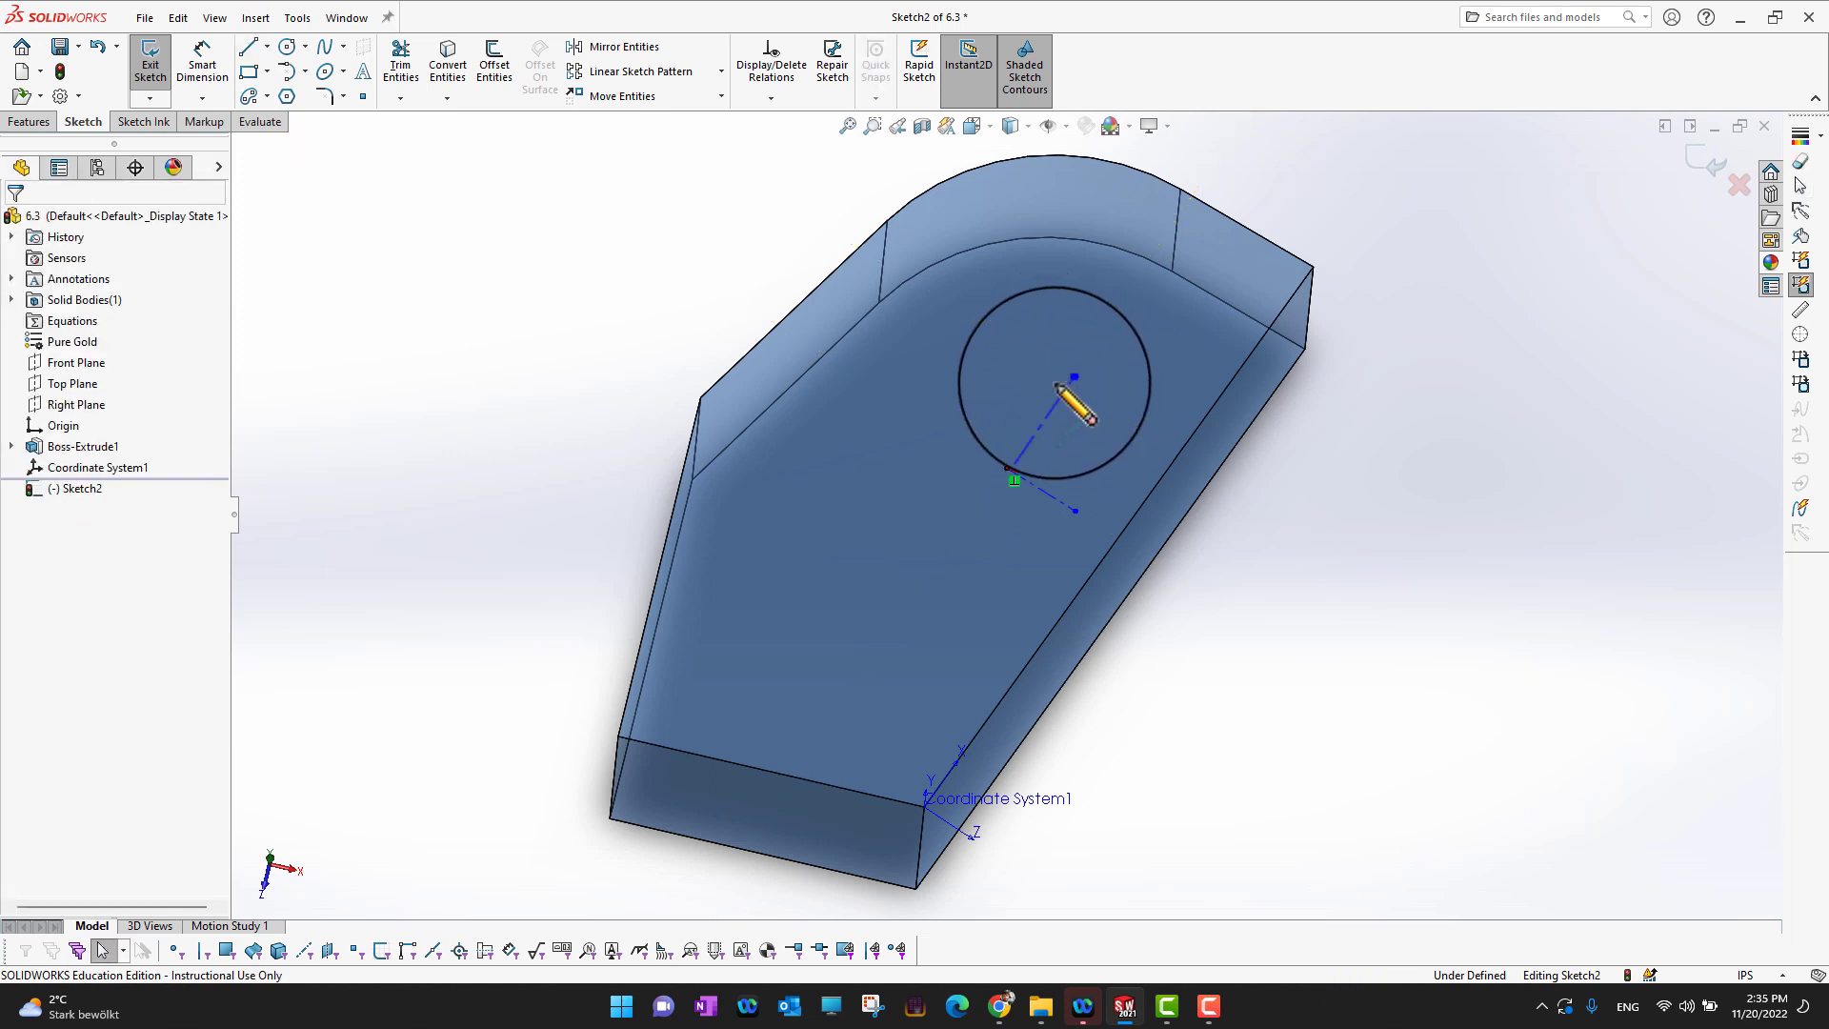
left_click(151, 65)
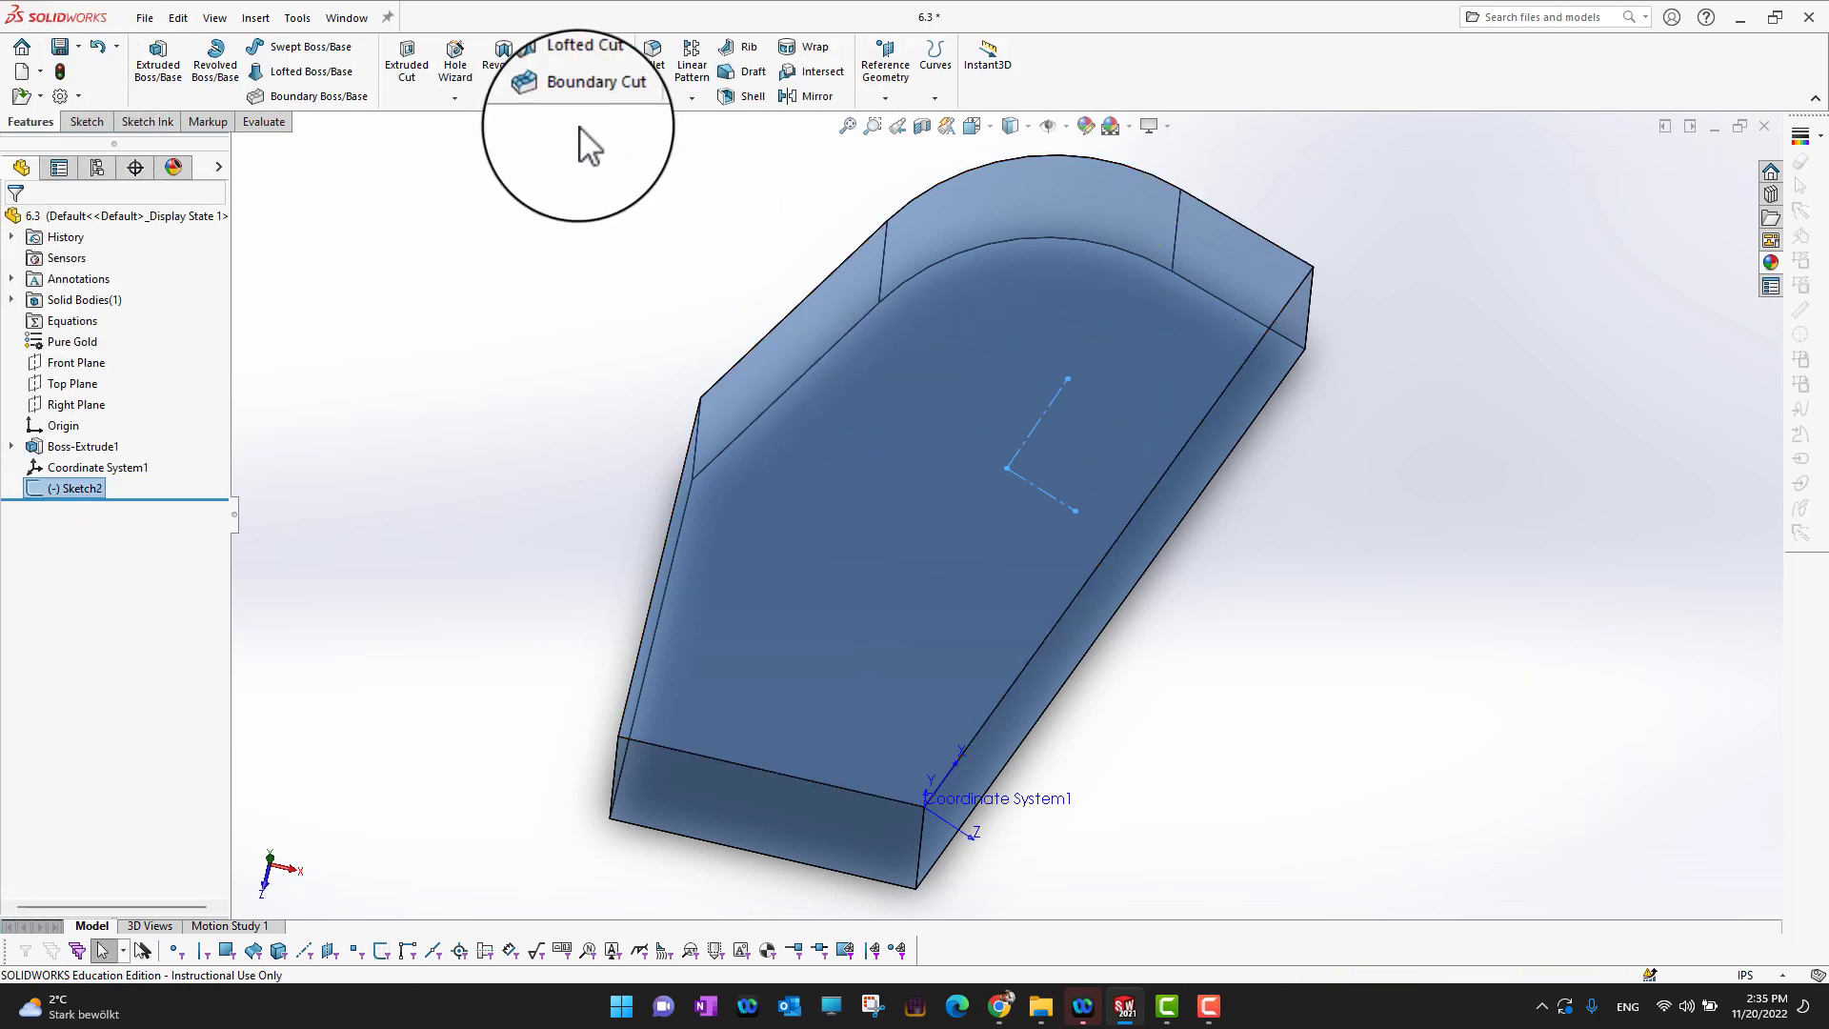
Step: Create Coordinate System2 at Point1@Sketch2 with X along Line1 and Y along Line2
left_click(885, 98)
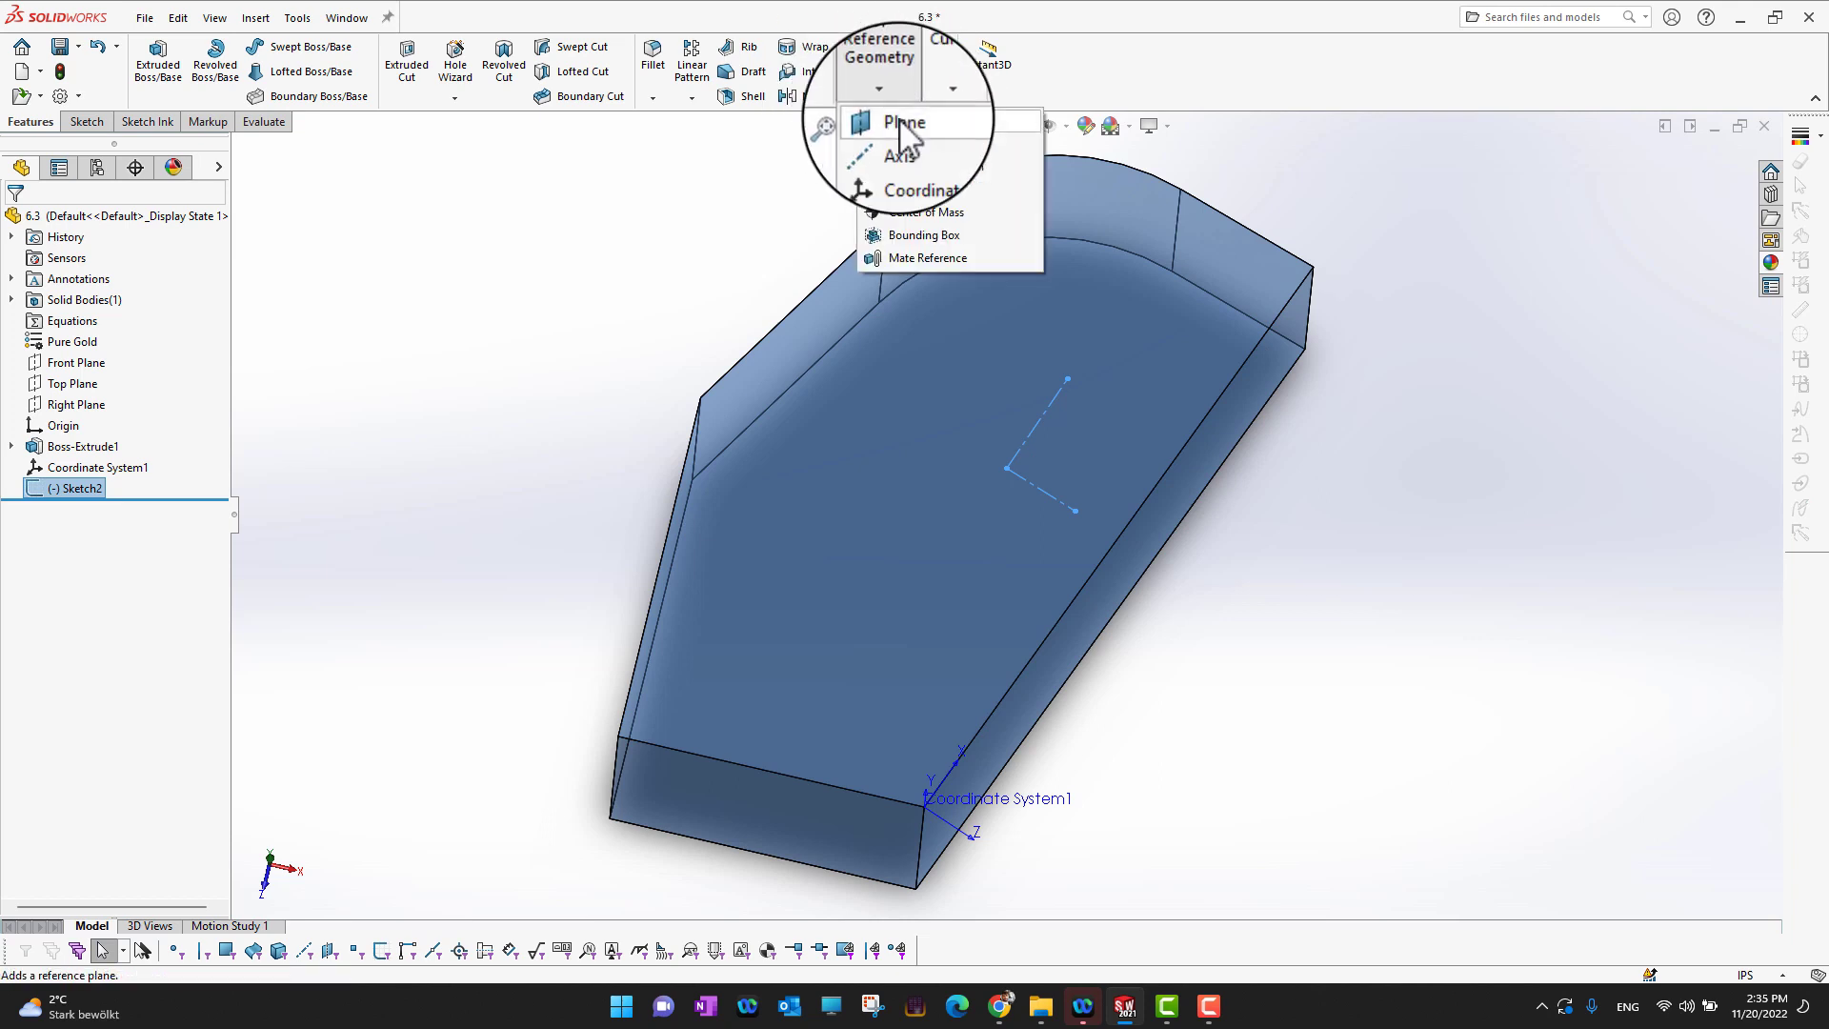
left_click(914, 166)
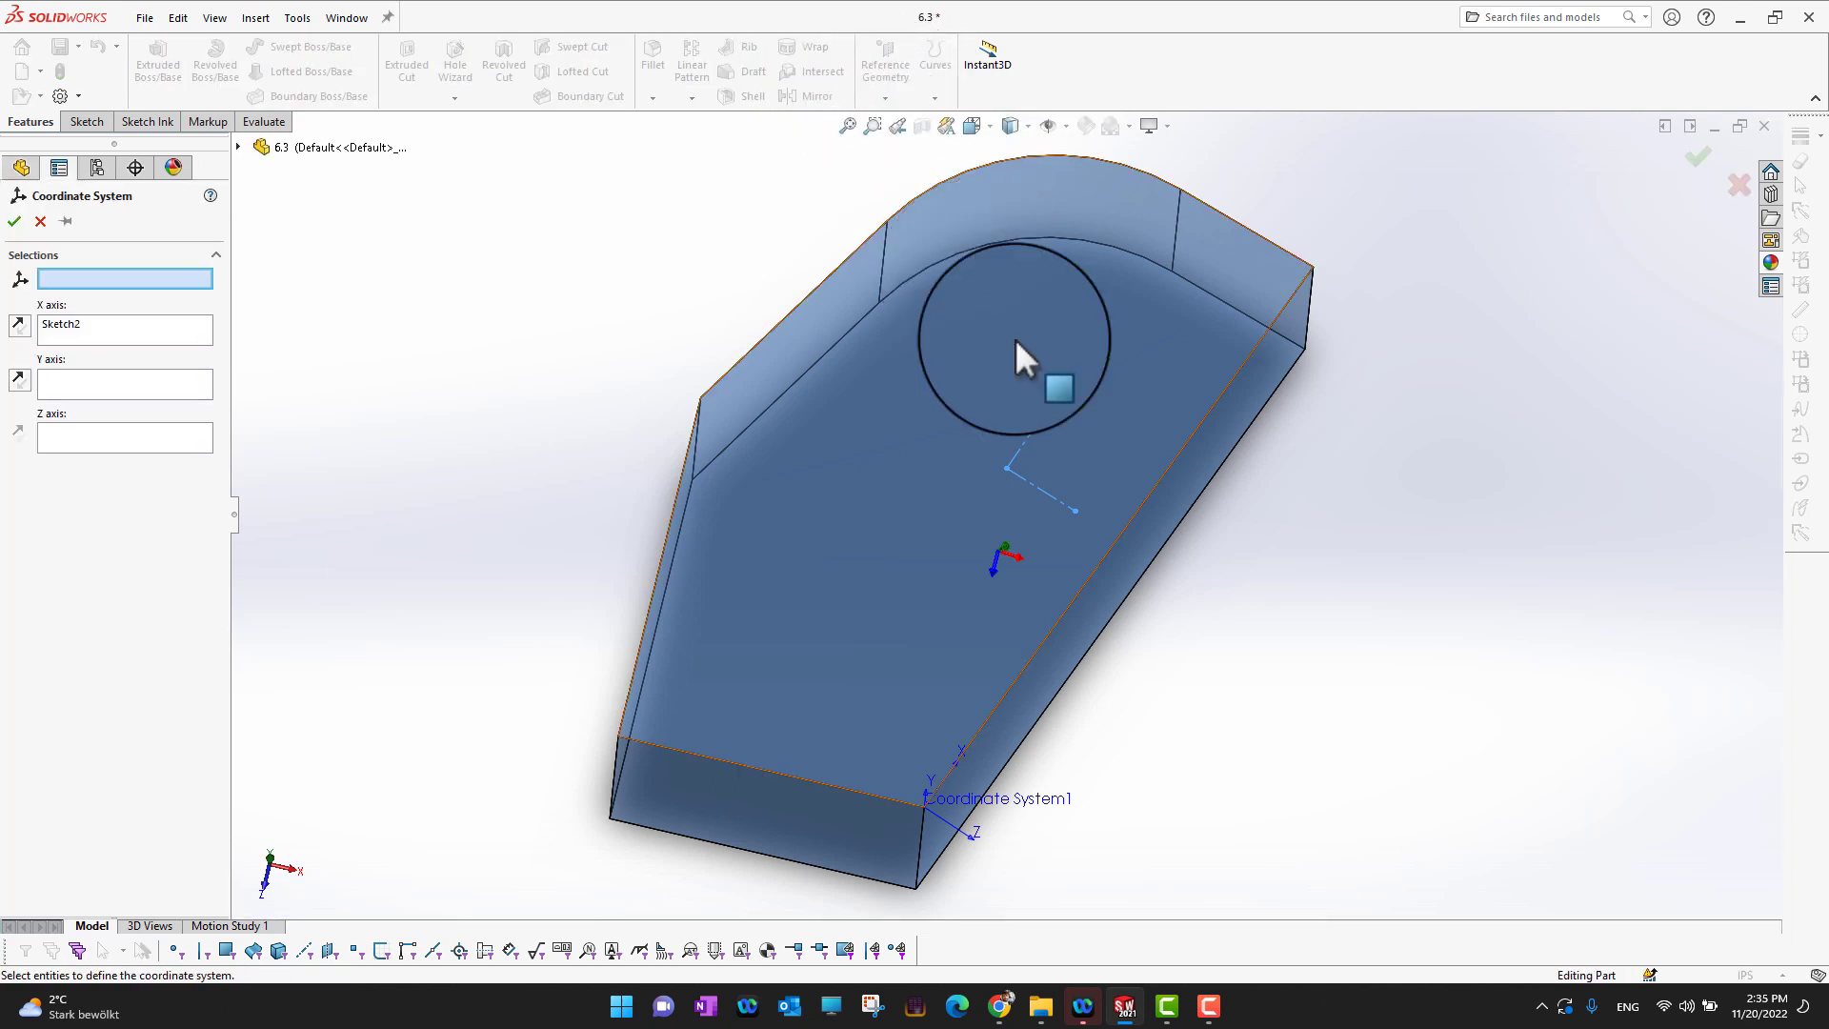
left_click(1009, 466)
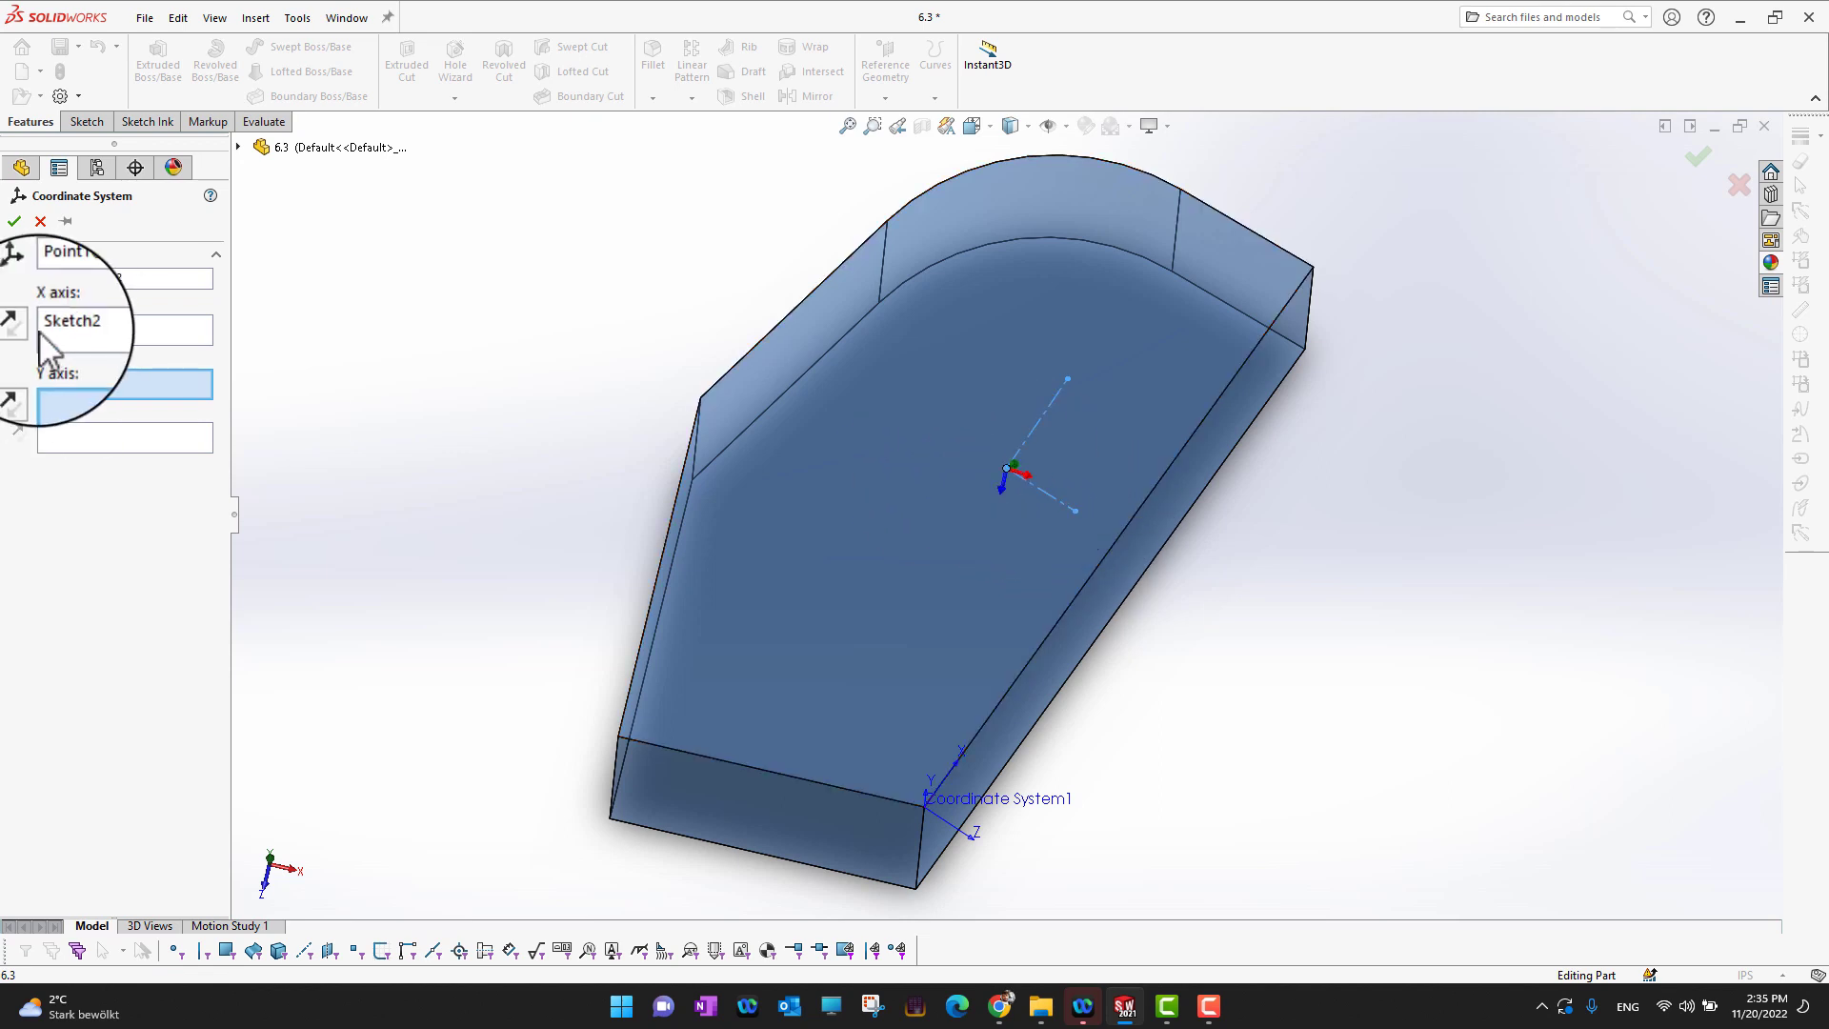
left_click(91, 329)
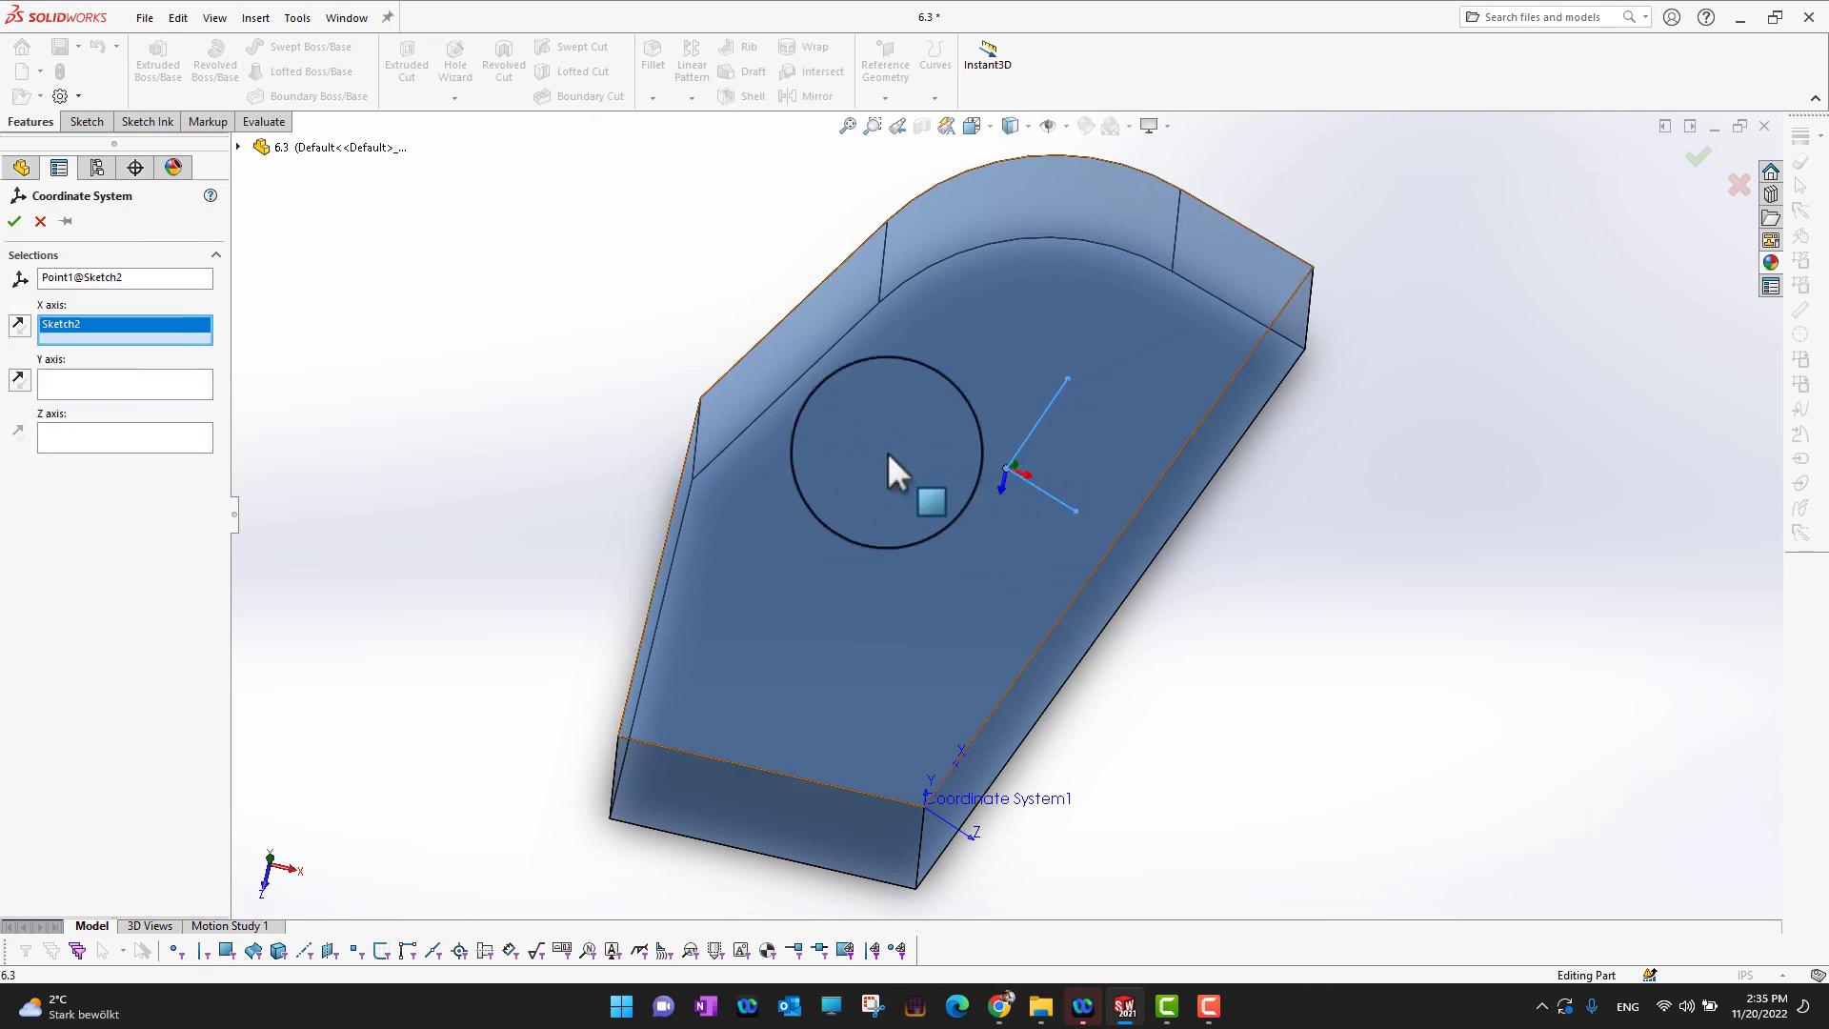
left_click(1053, 495)
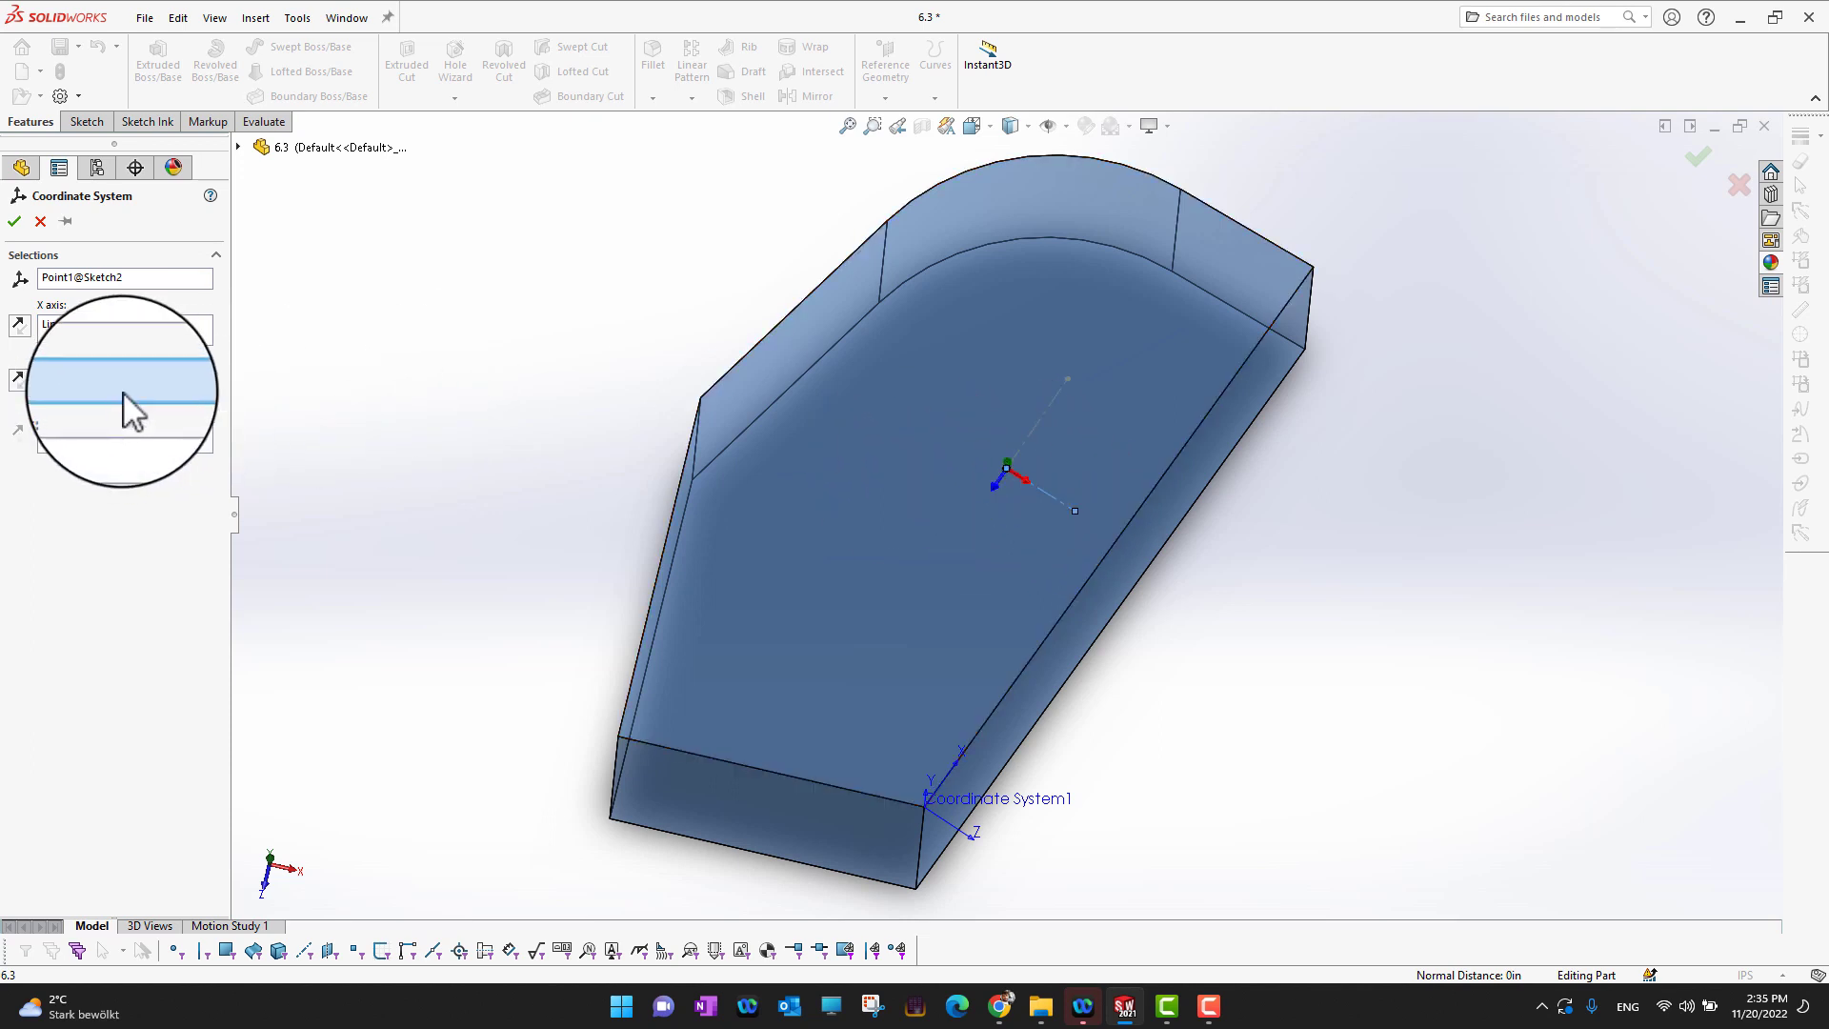
left_click(1040, 421)
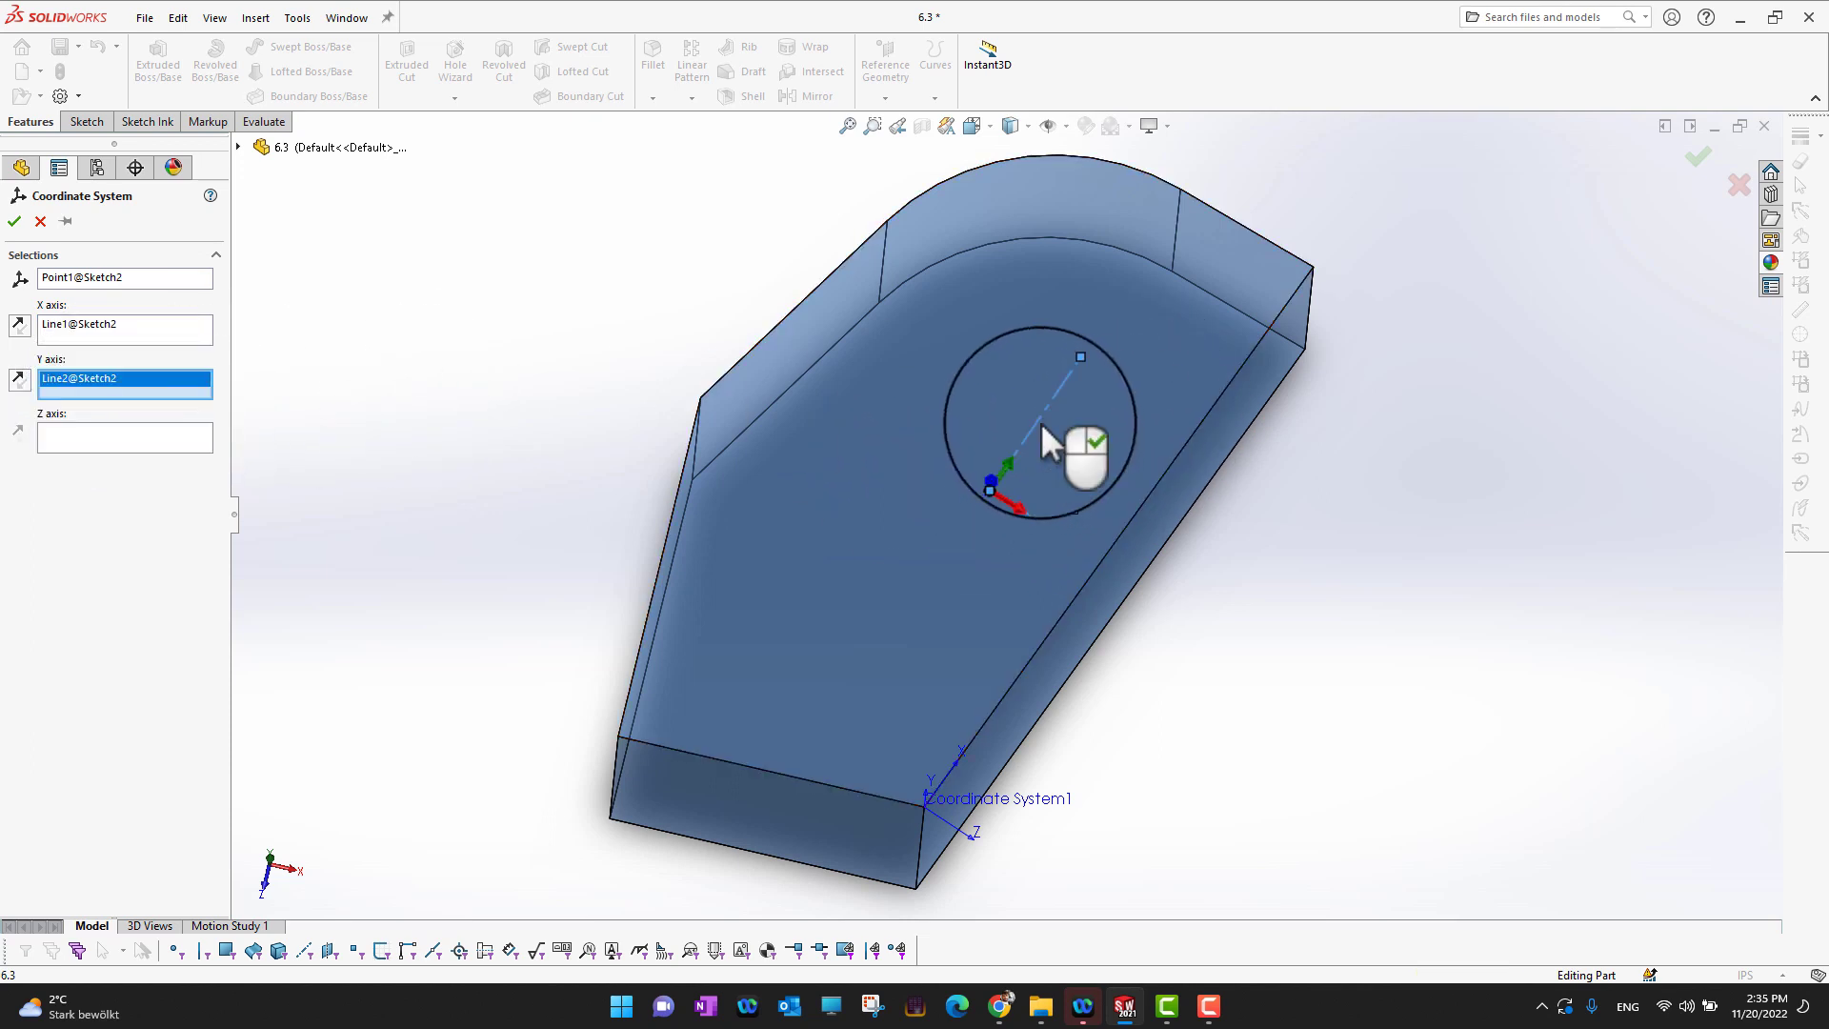
left_click(20, 217)
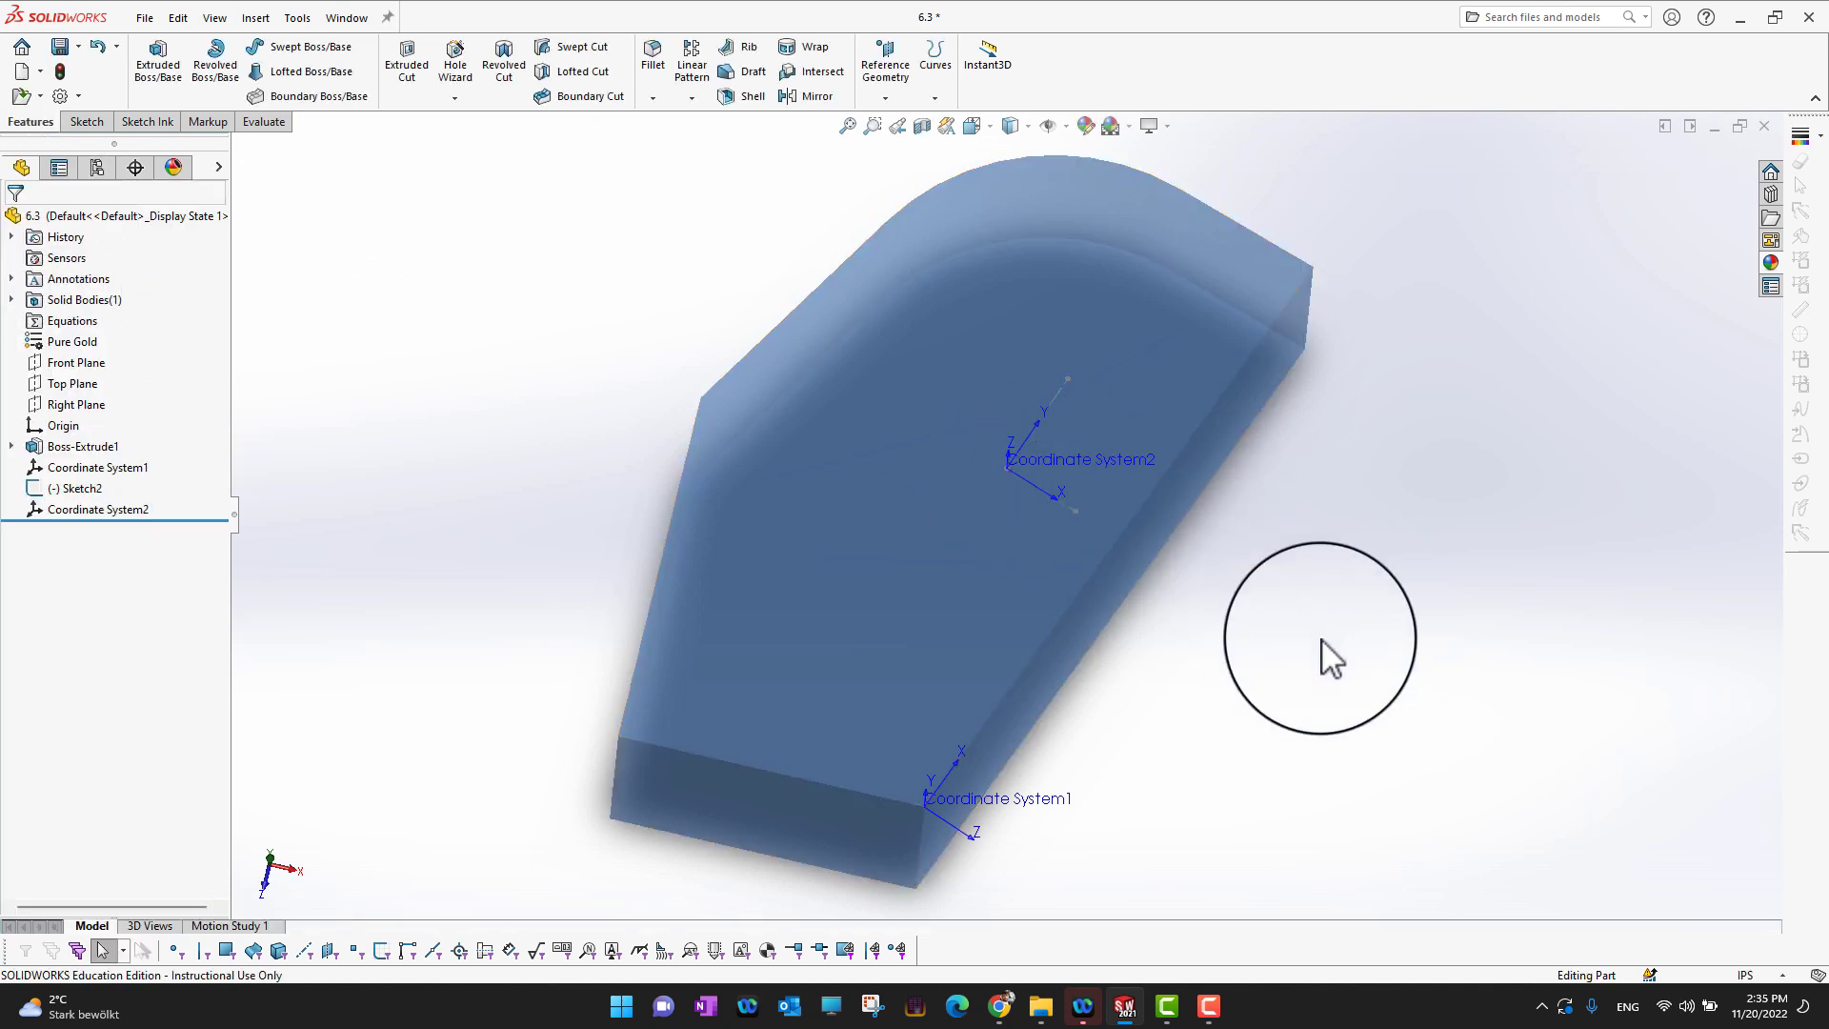
Step: Show mass properties relative to Coordinate System1 (centre of mass 2.53, -1.15, -1.58), then close
left_click(264, 121)
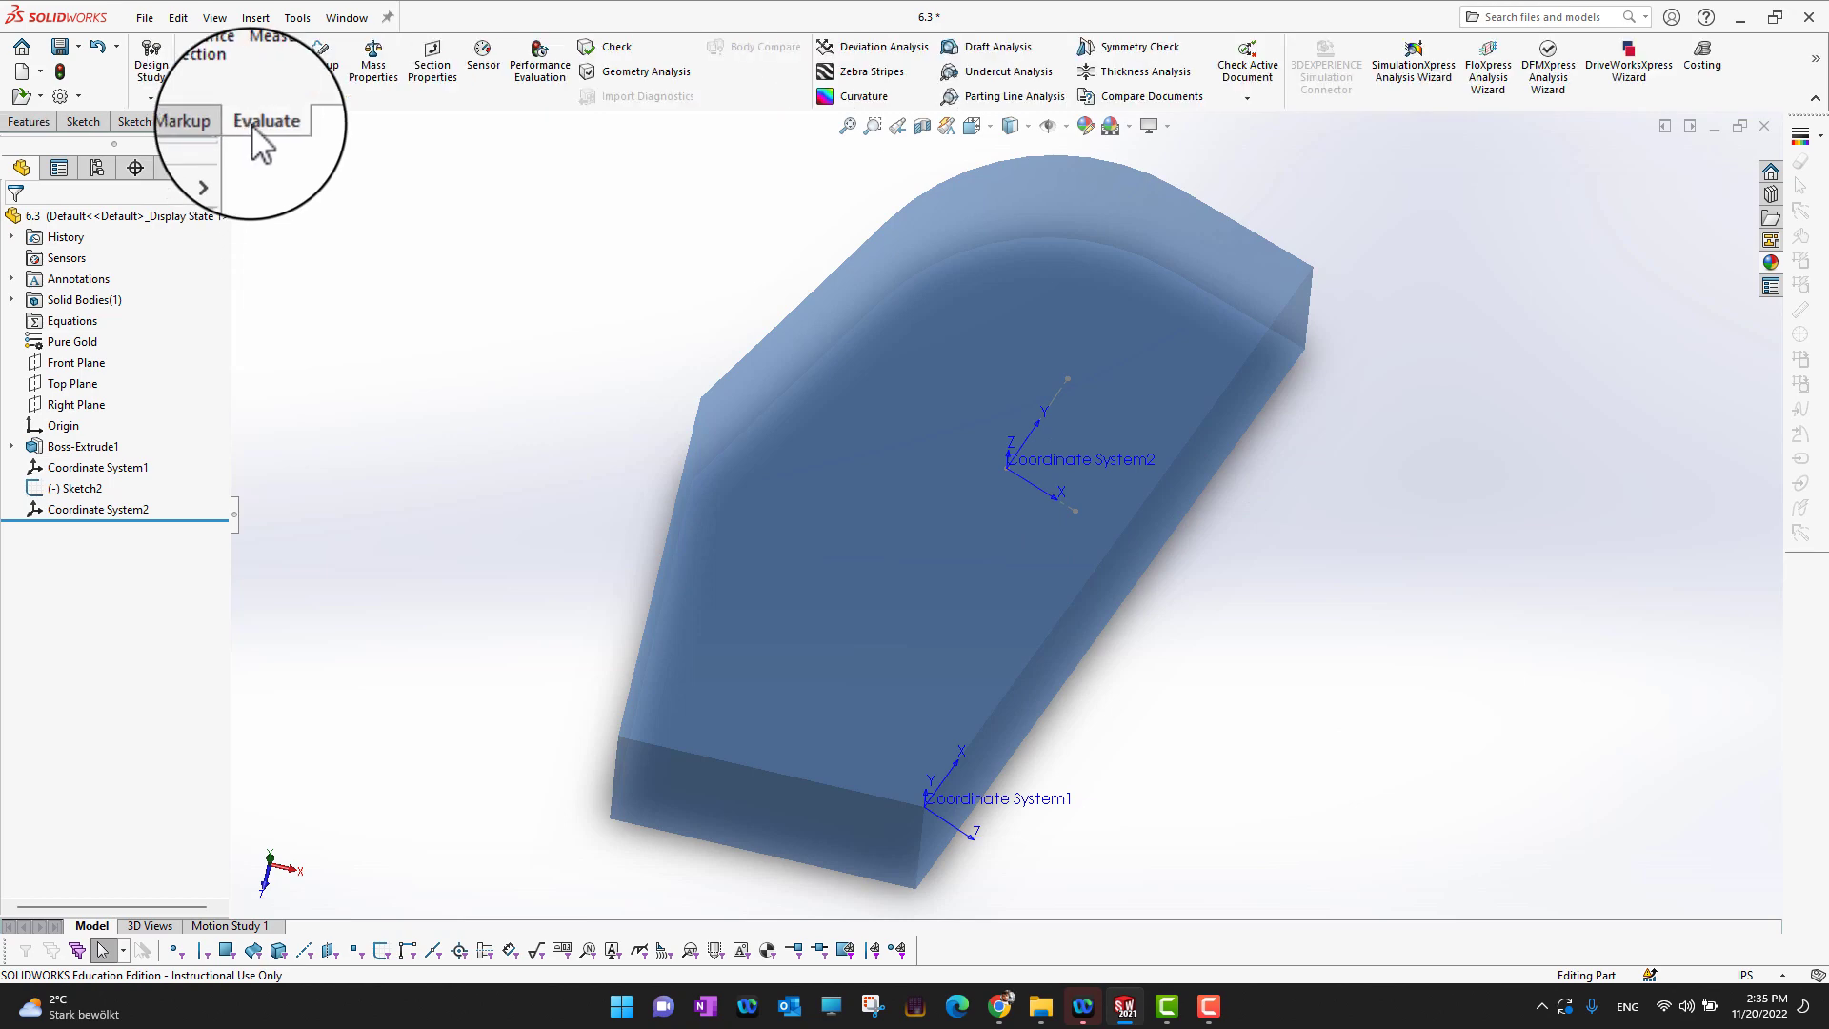
left_click(371, 72)
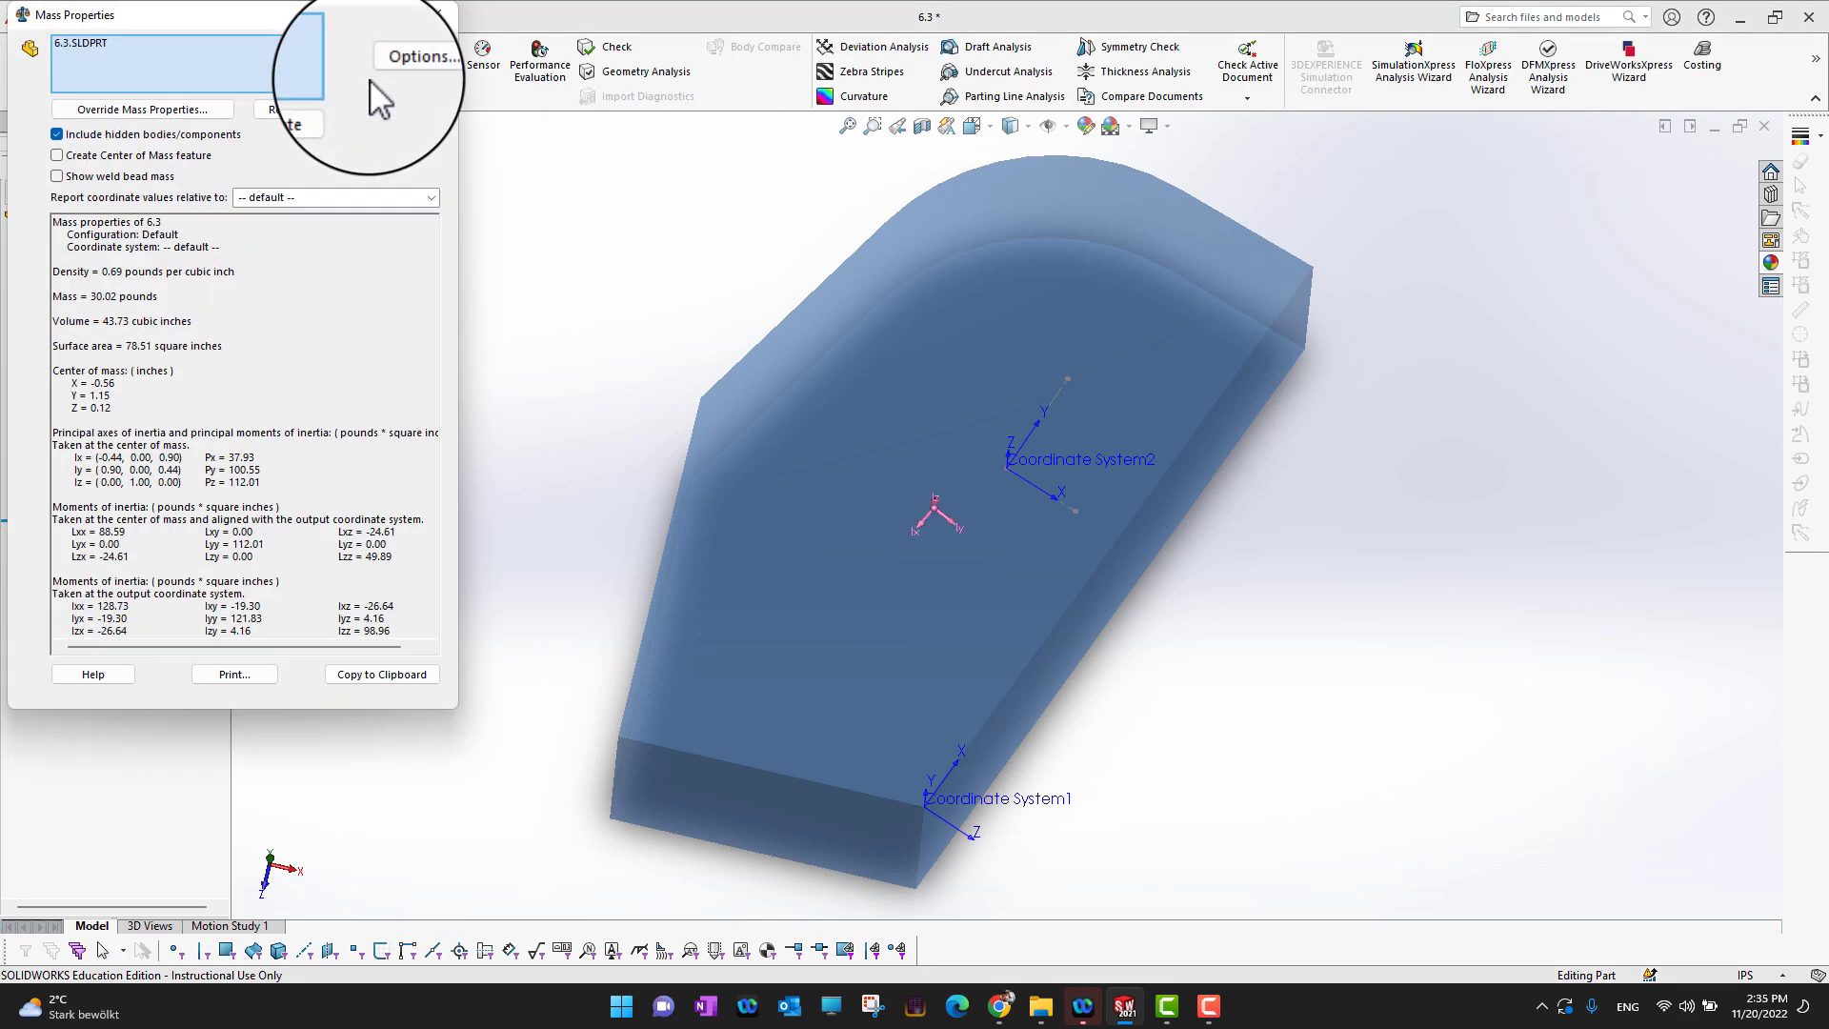
left_click(431, 197)
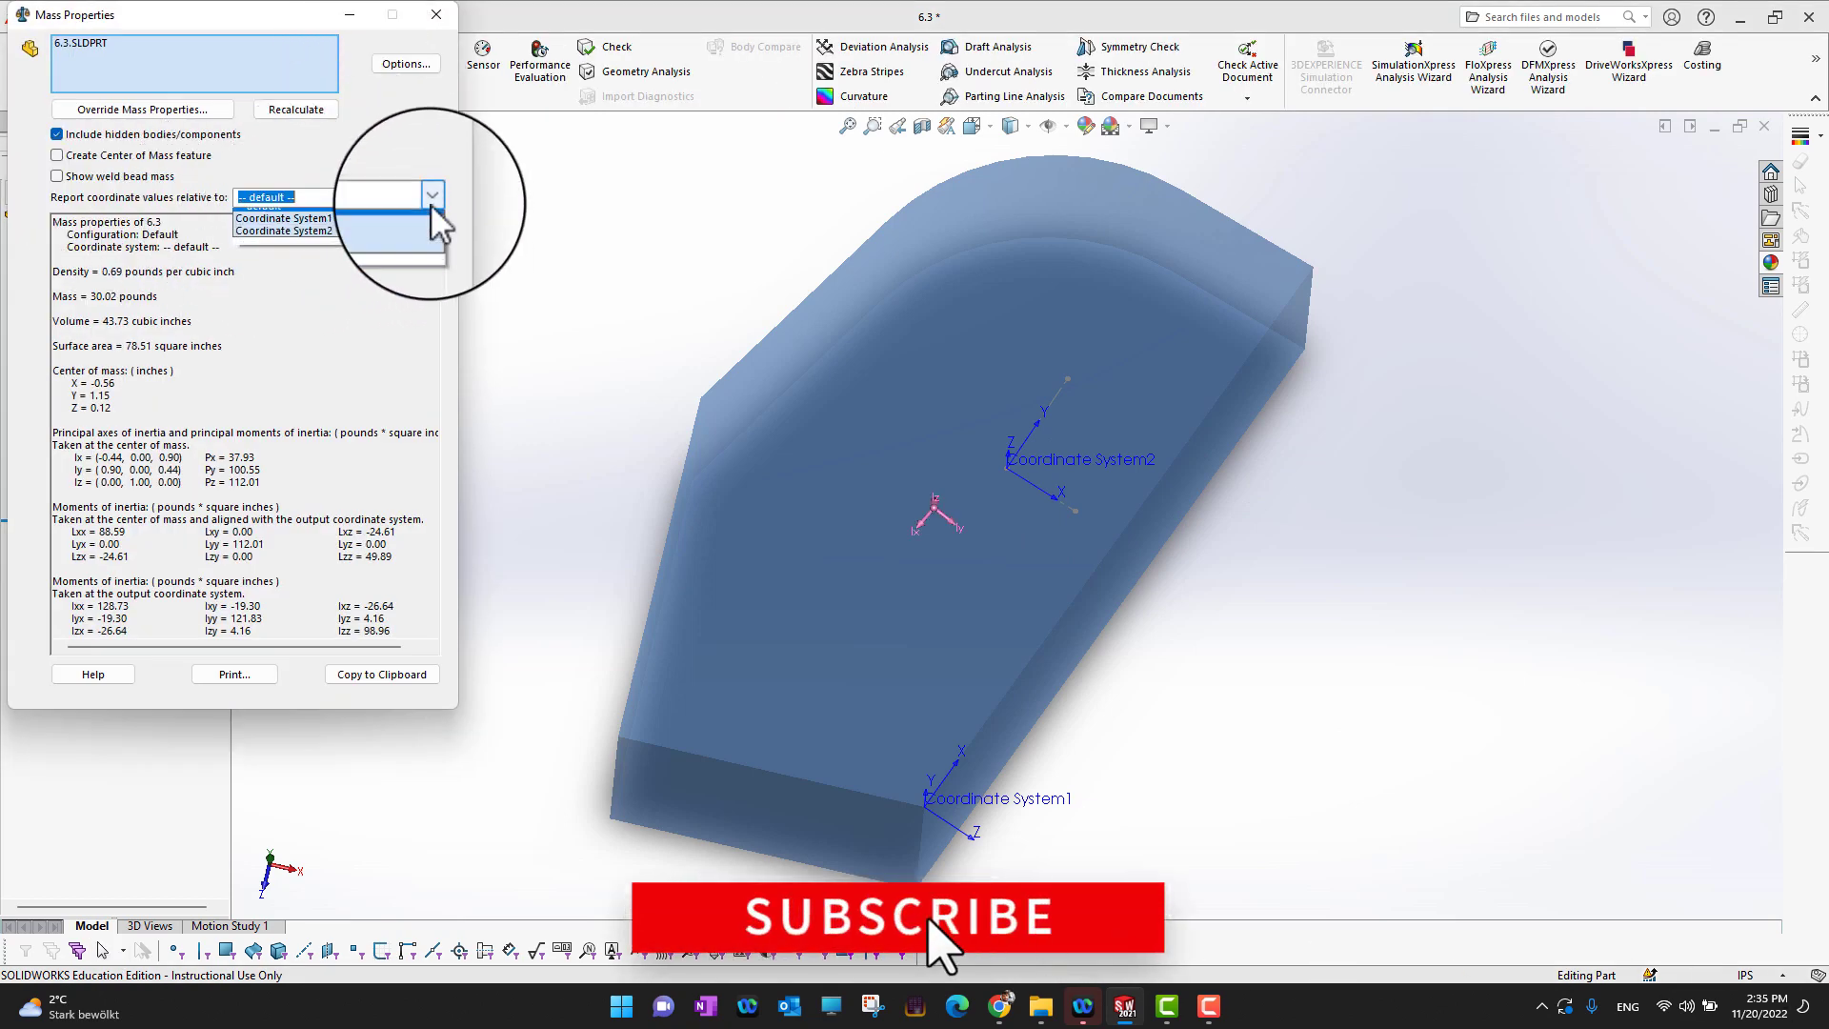
left_click(334, 227)
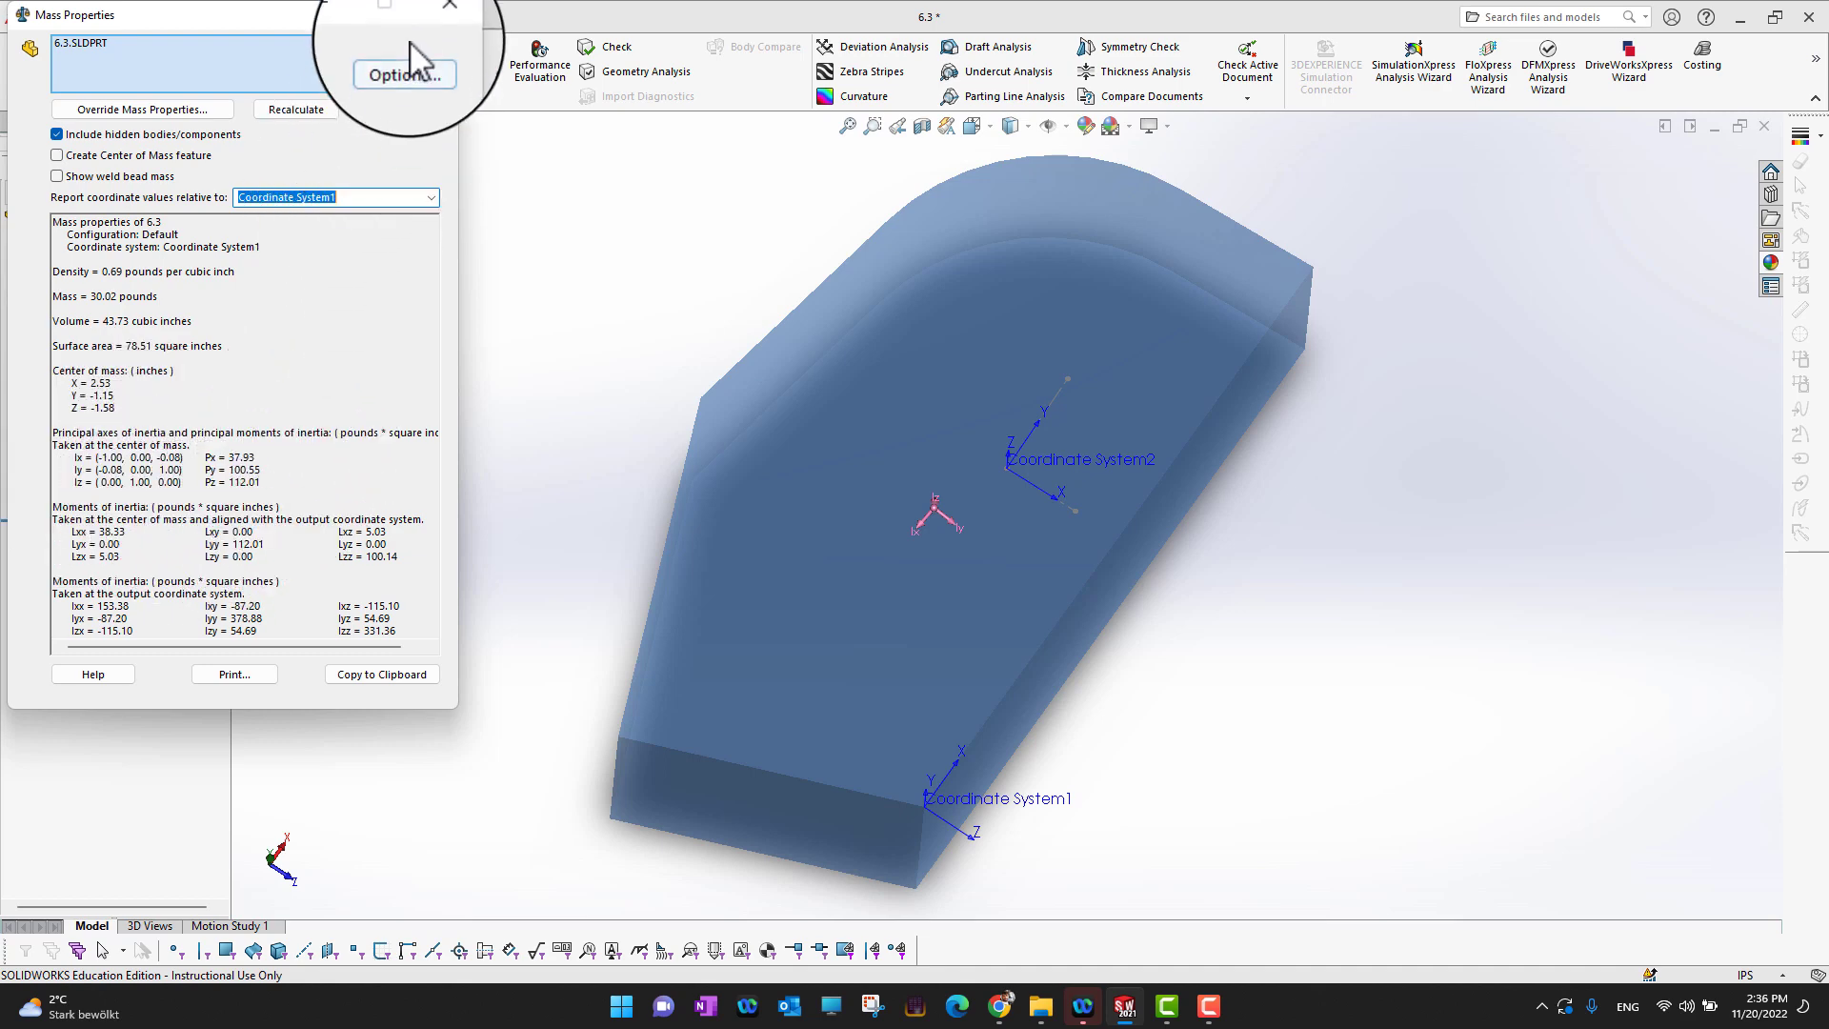
left_click(437, 14)
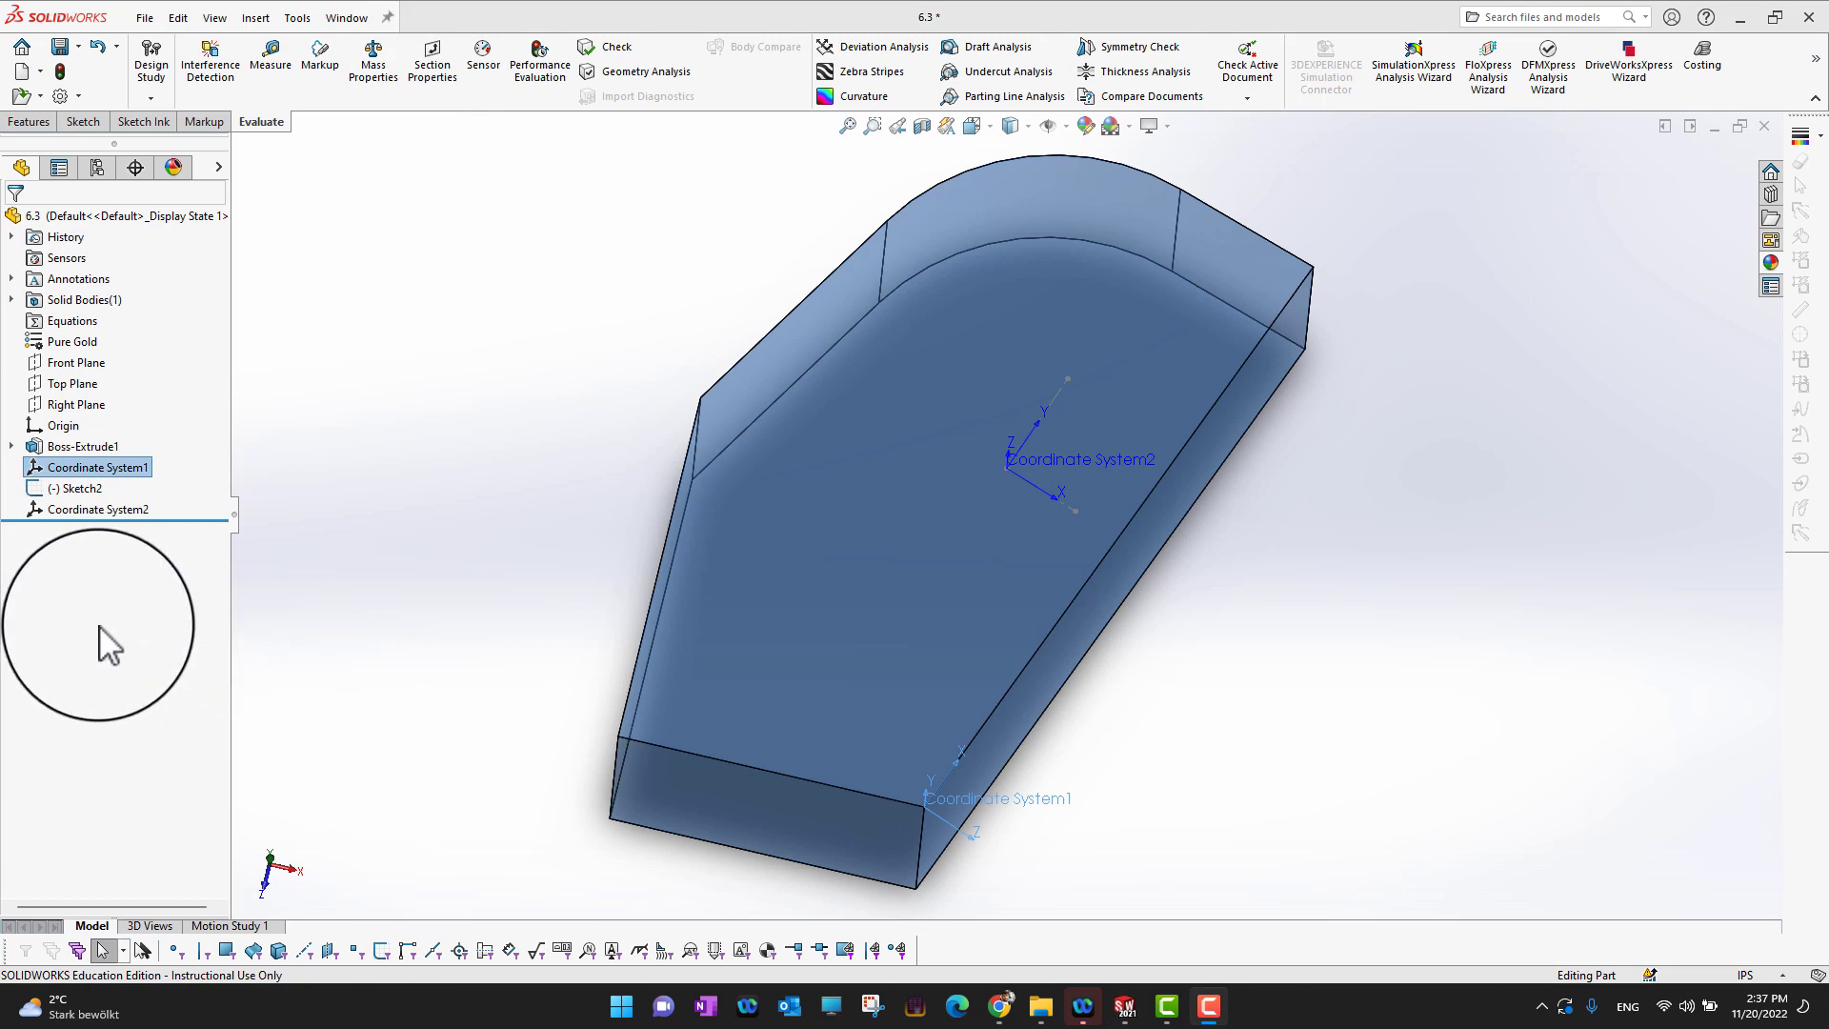
left_click(93, 461)
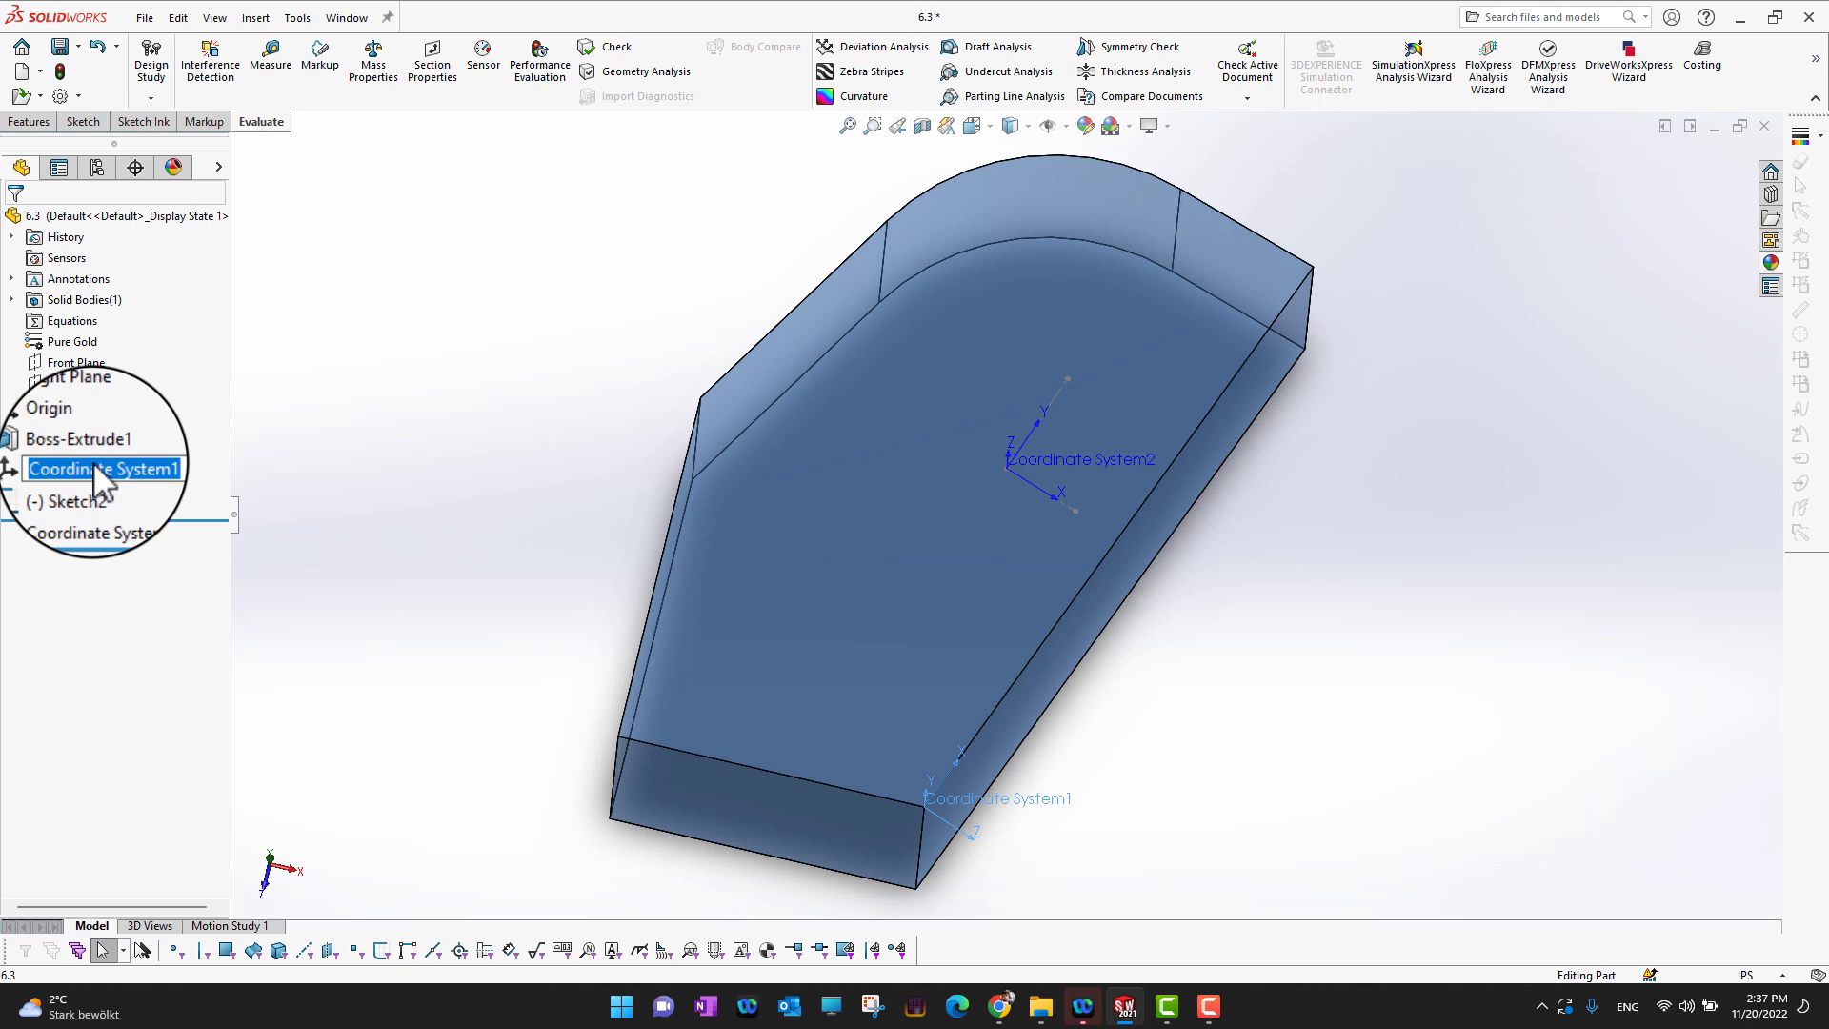
left_click(434, 684)
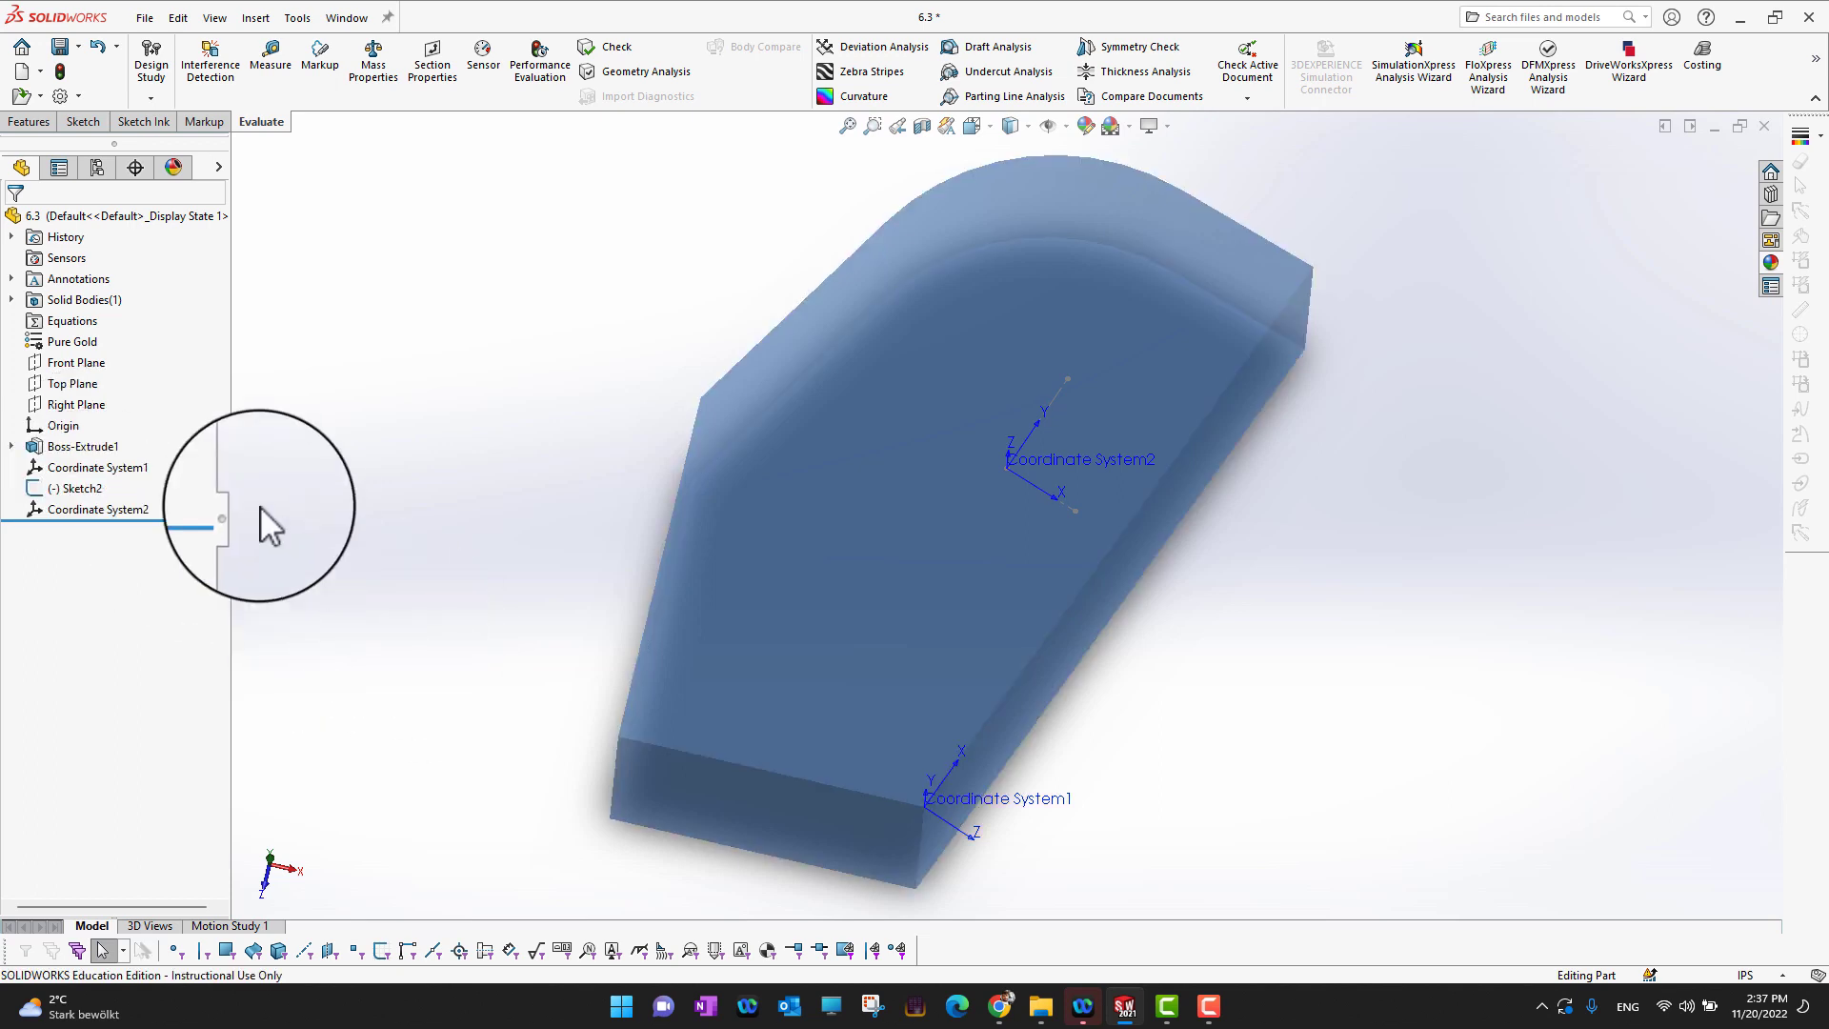
left_click(83, 467)
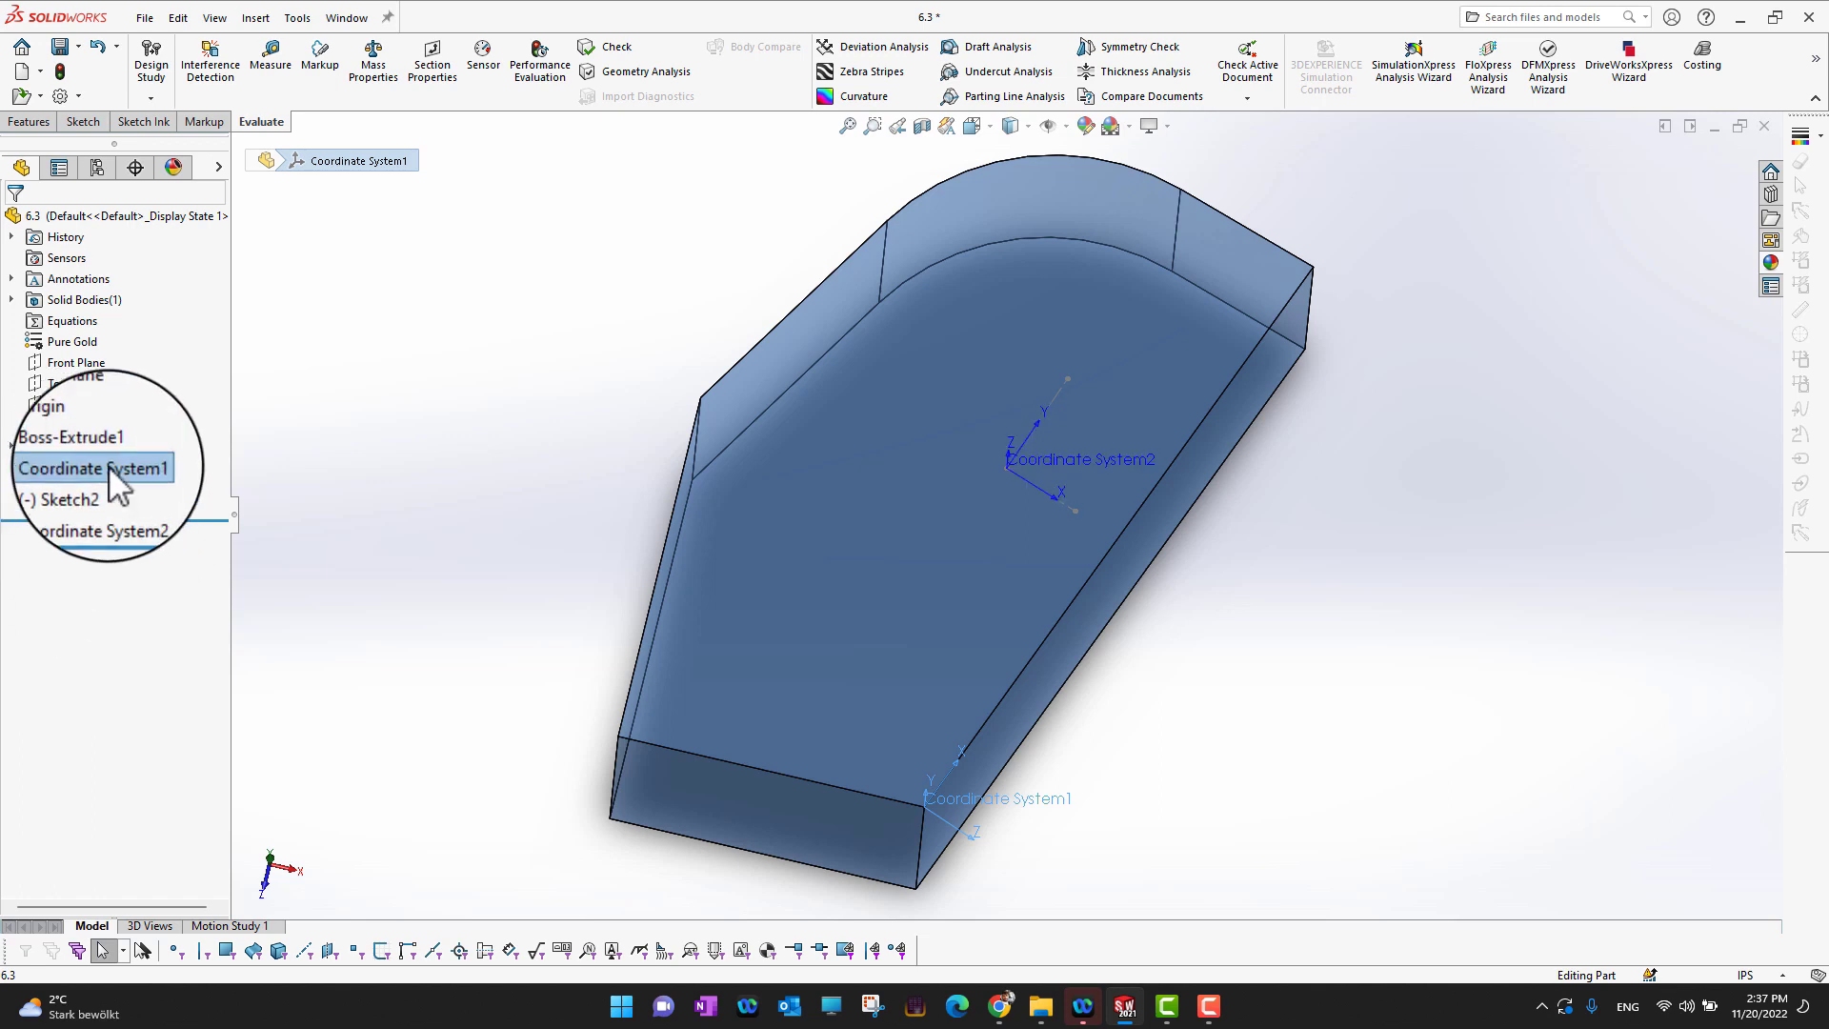
left_click(109, 464)
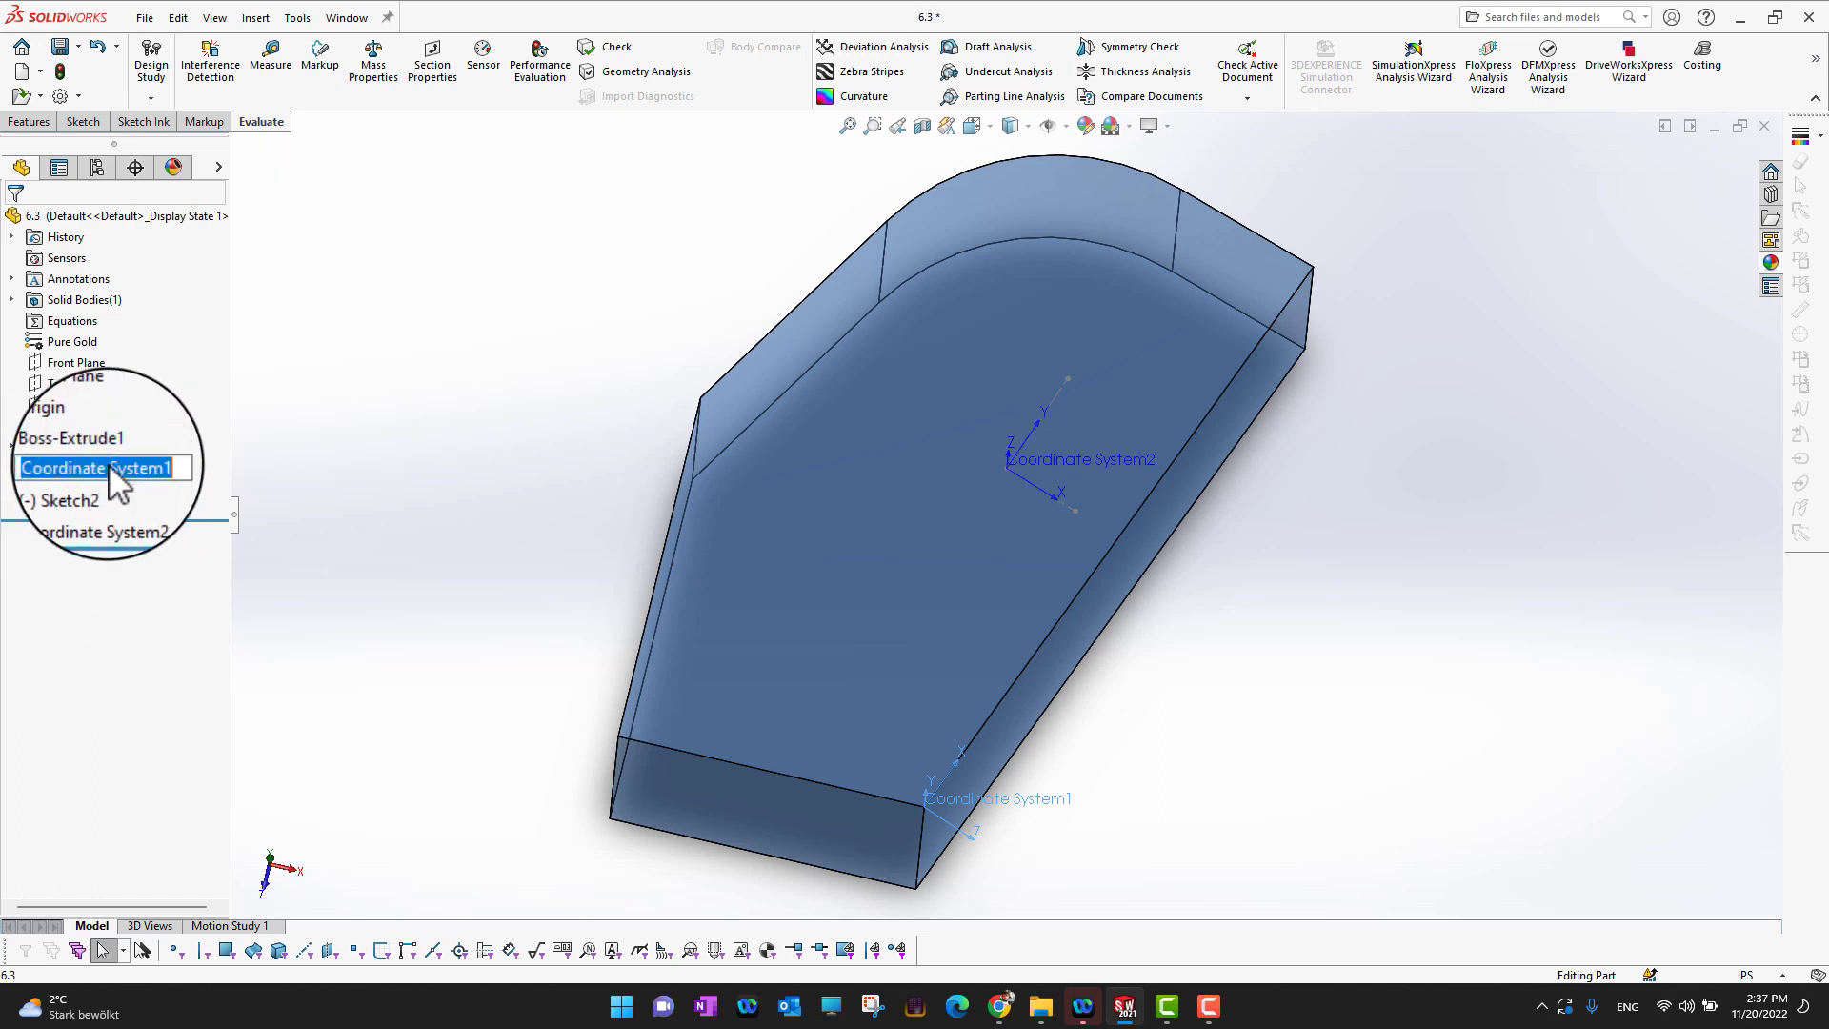
left_click(431, 420)
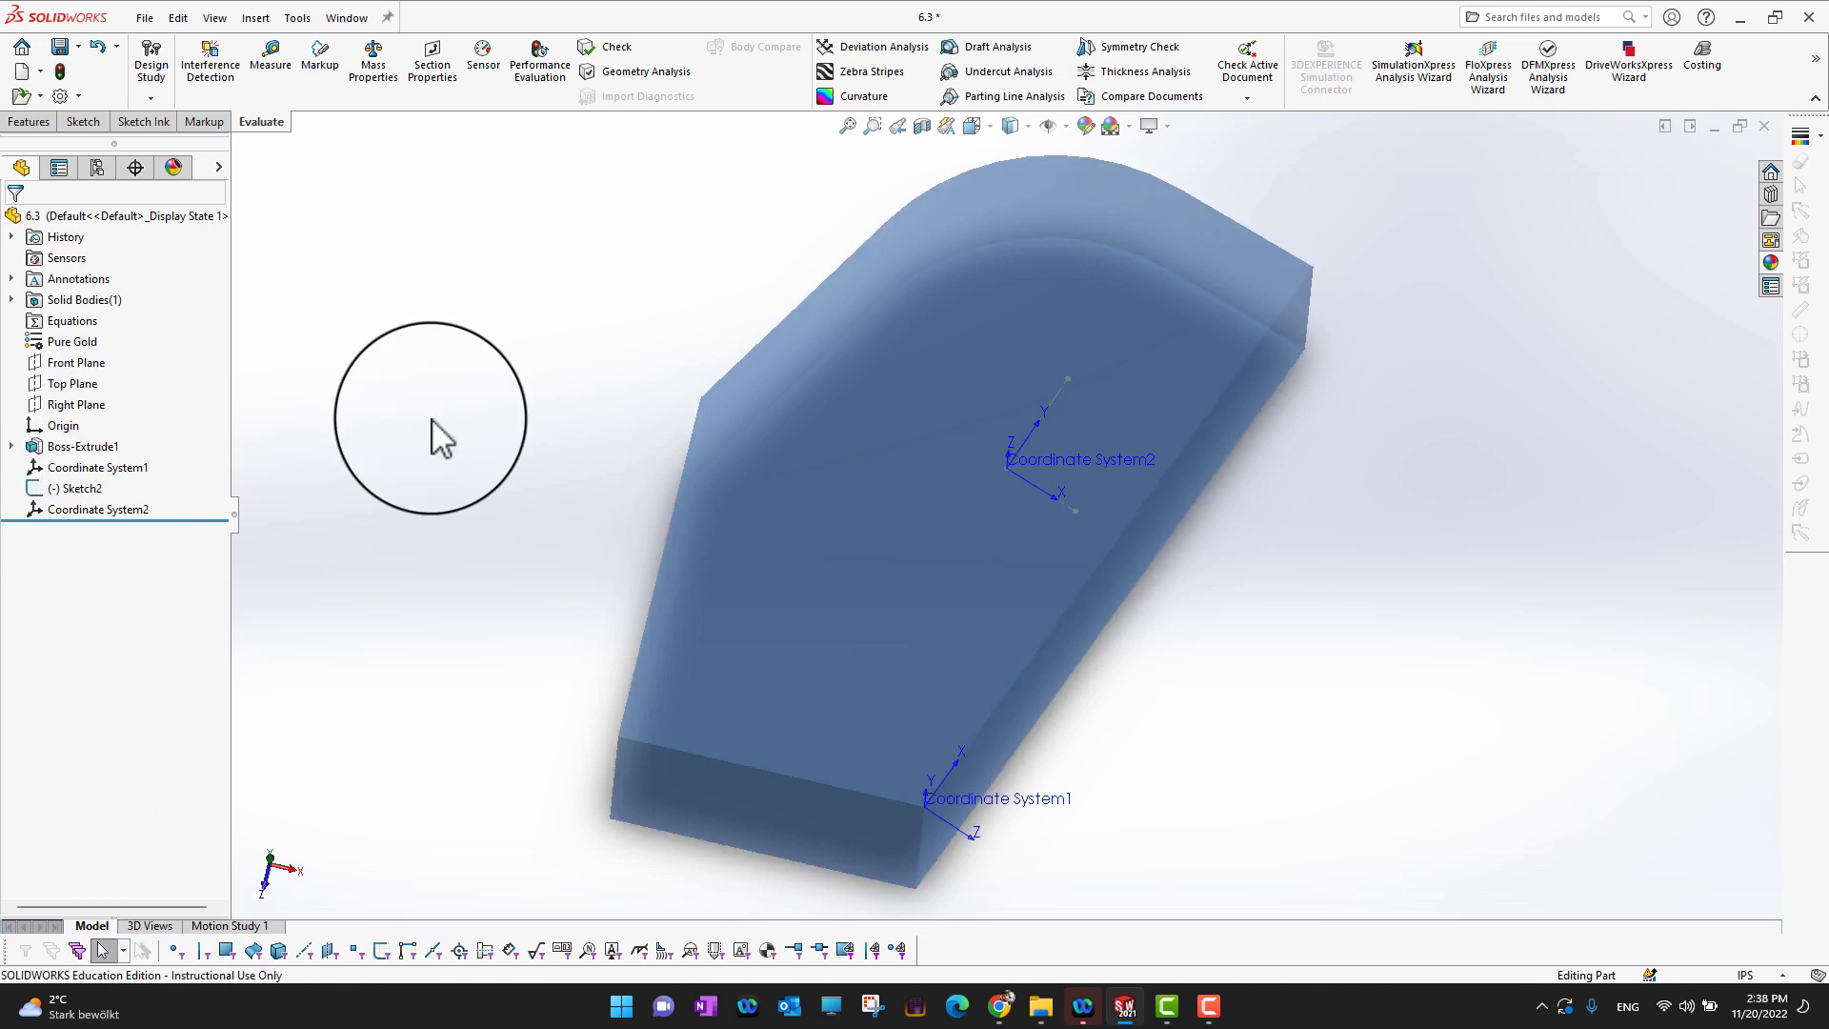